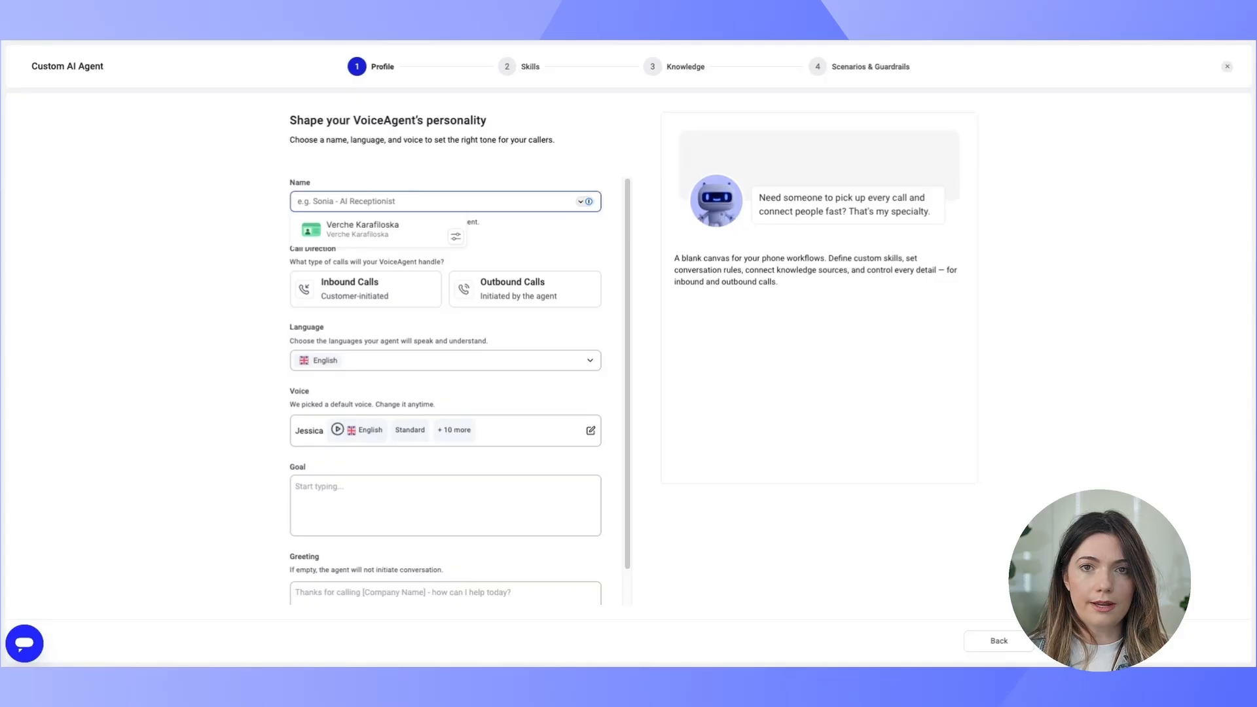
Name the agent "Novabox Support Agent" and set its call direction to Inbound Calls.
type("pport Agent")
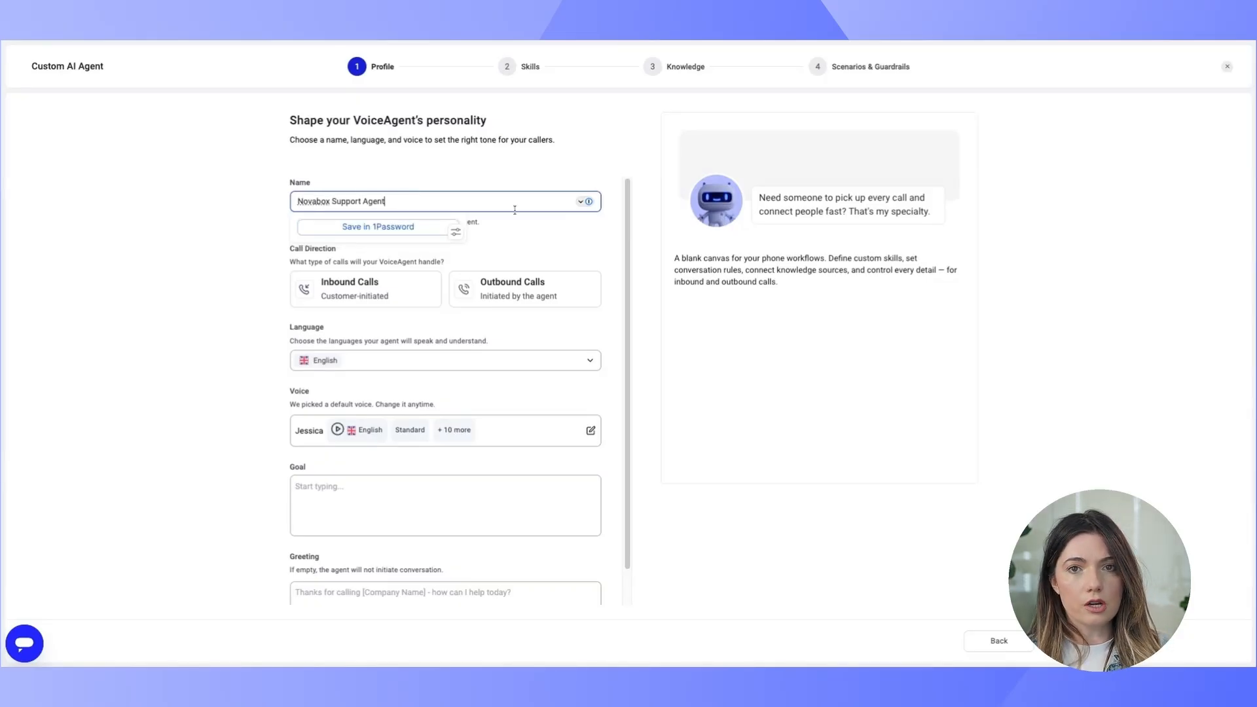
left_click(52, 326)
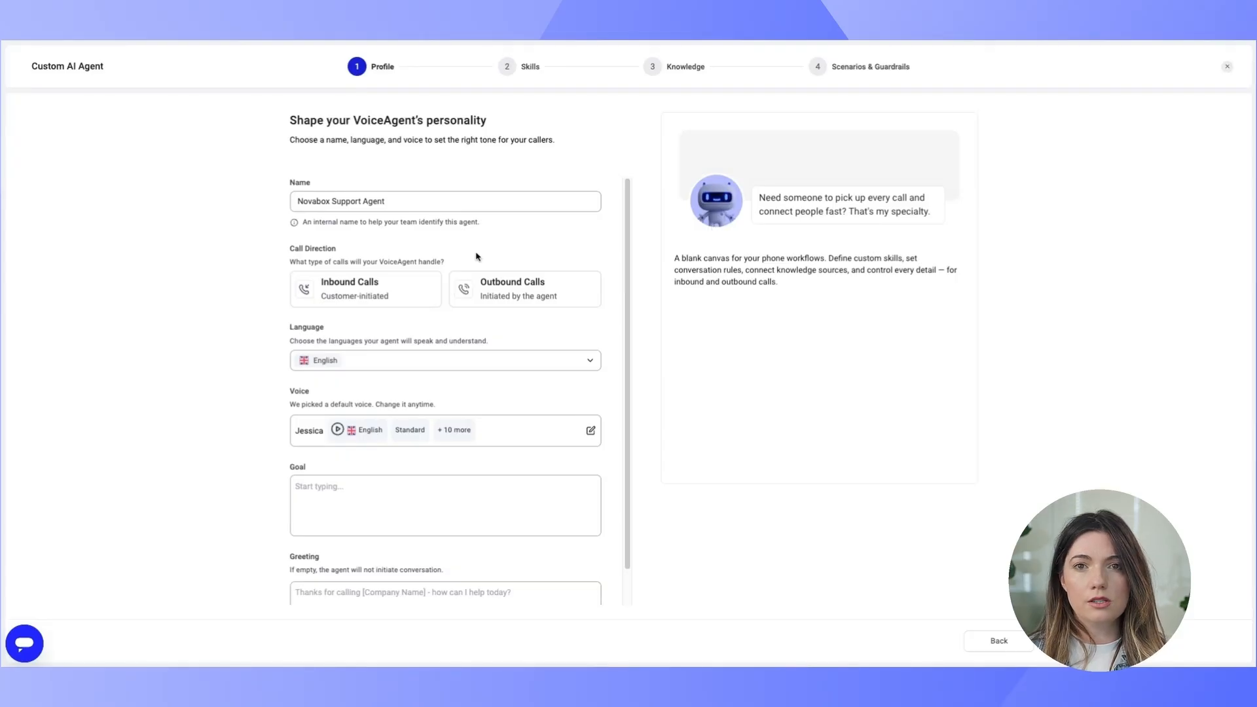
left_click(389, 294)
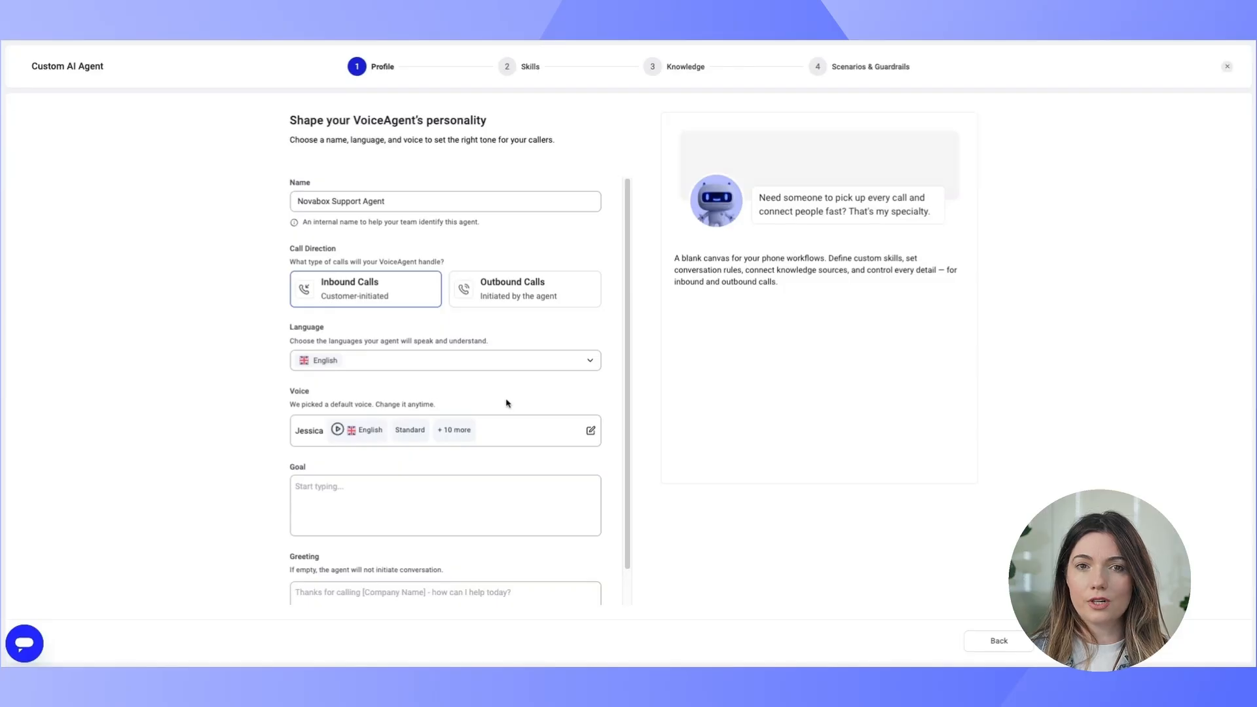
Look through the languages available for the agent, keeping English as the only selected language.
left_click(592, 362)
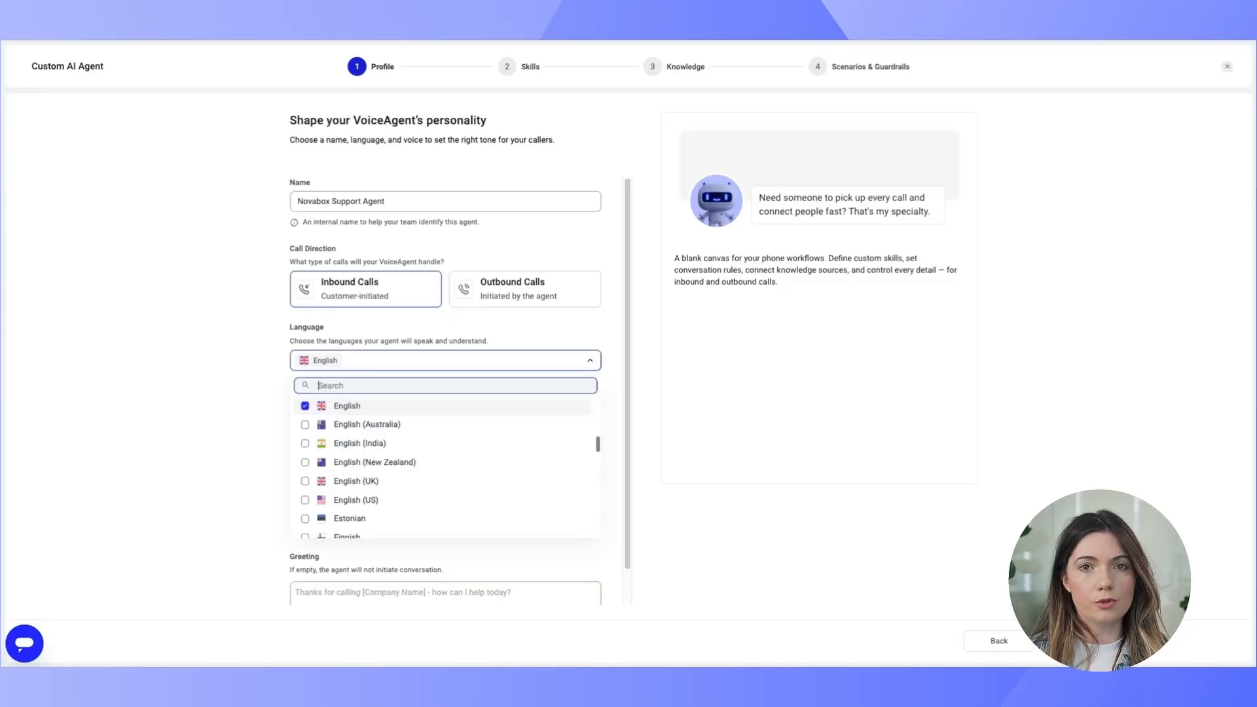
scroll(558, 470, "up", 3)
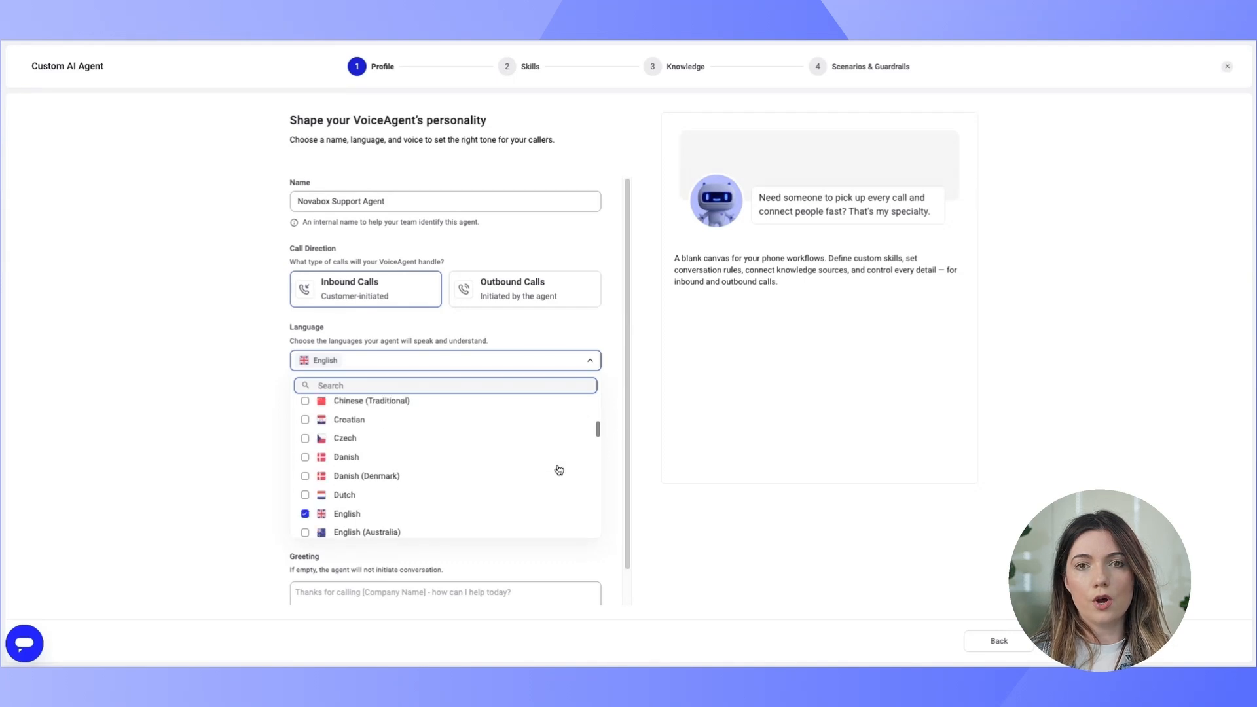
scroll(555, 469, "down", 1)
left_click(167, 447)
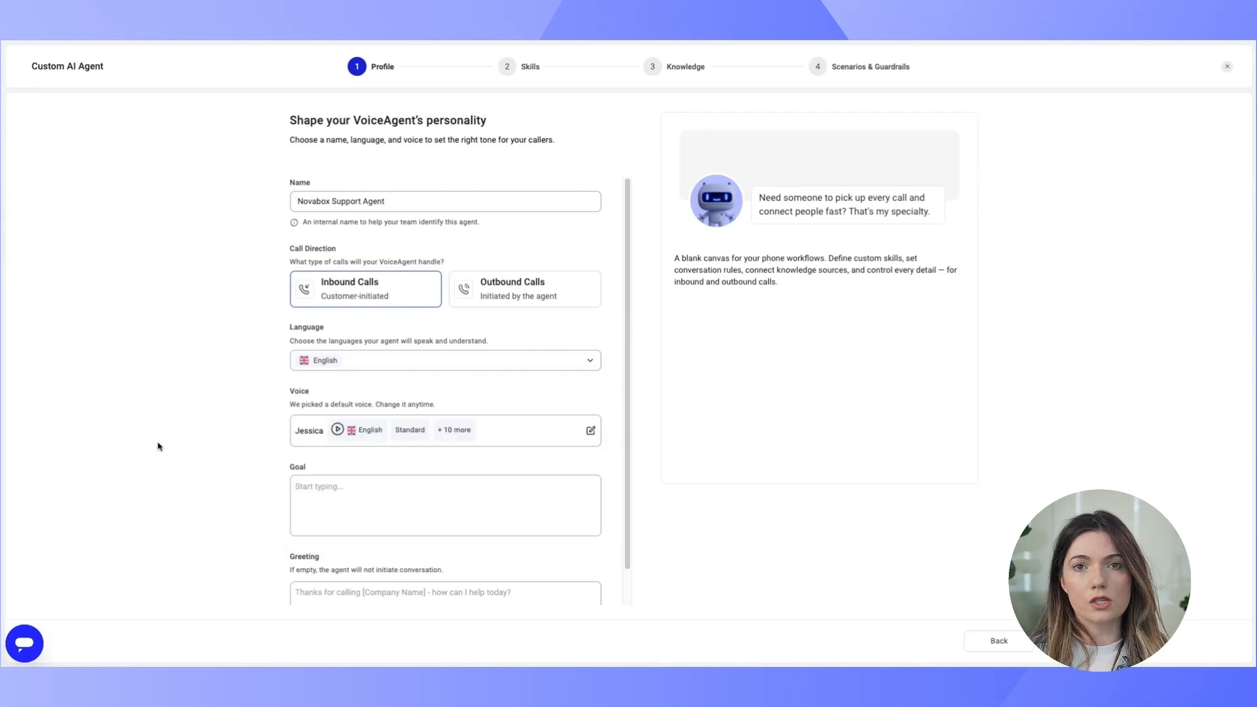
Preview the Ms. Walker and Amelia voice samples, and apply the Mark - Natural Conversations voice to the agent.
left_click(538, 439)
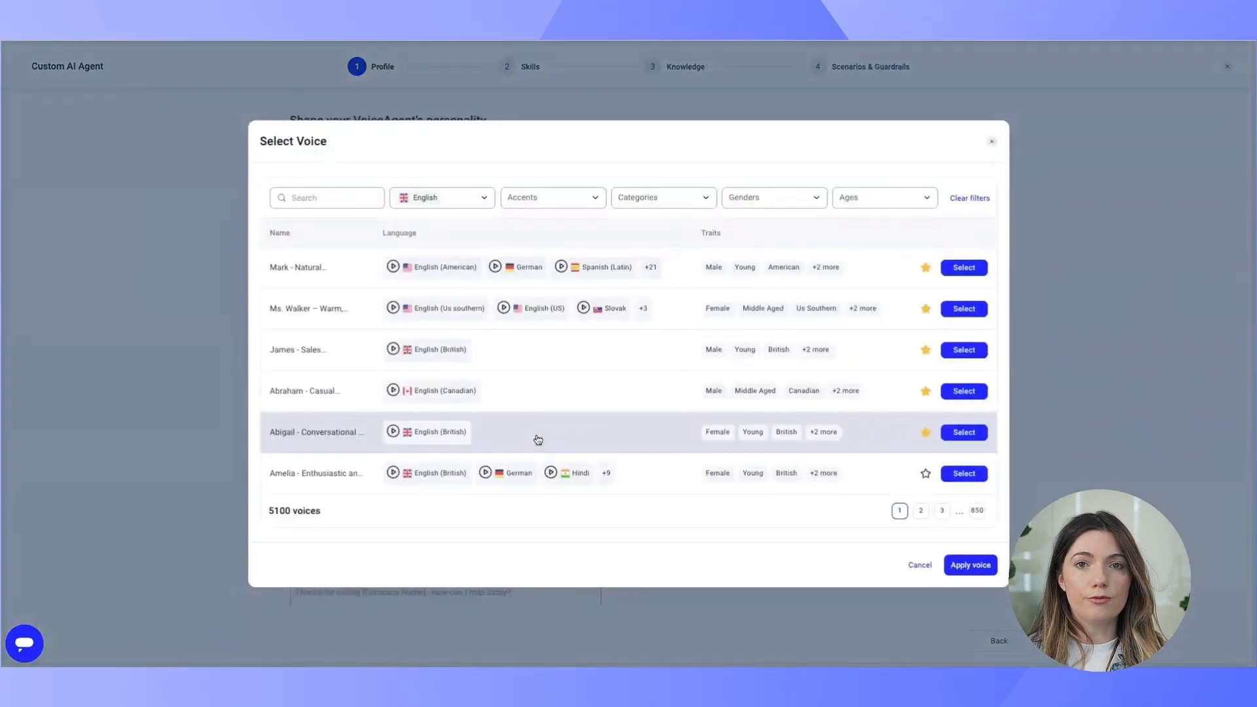
left_click(392, 308)
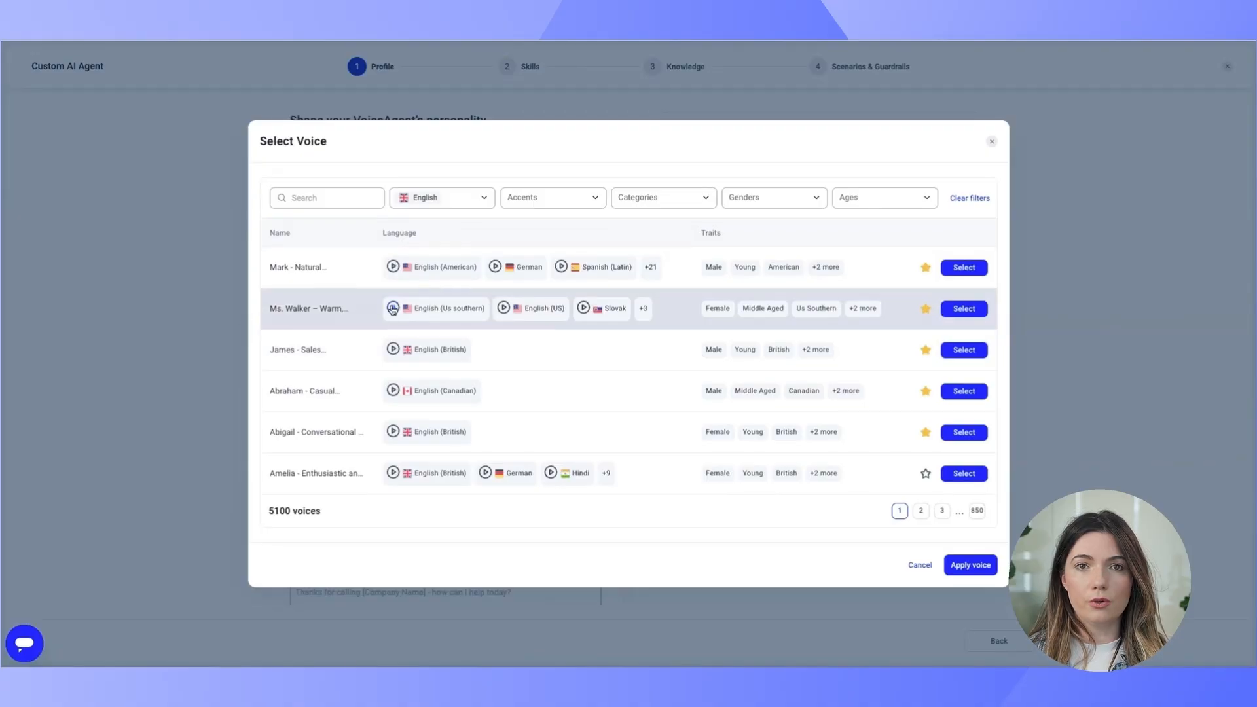
left_click(393, 473)
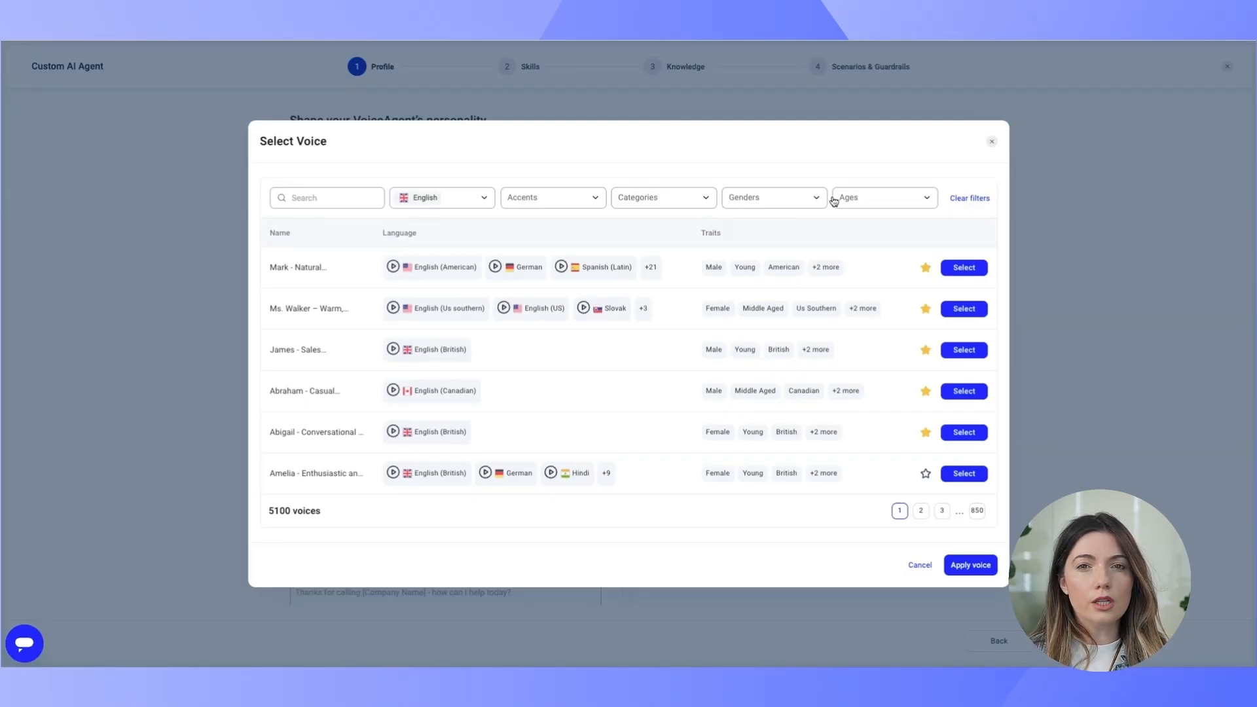
left_click(673, 200)
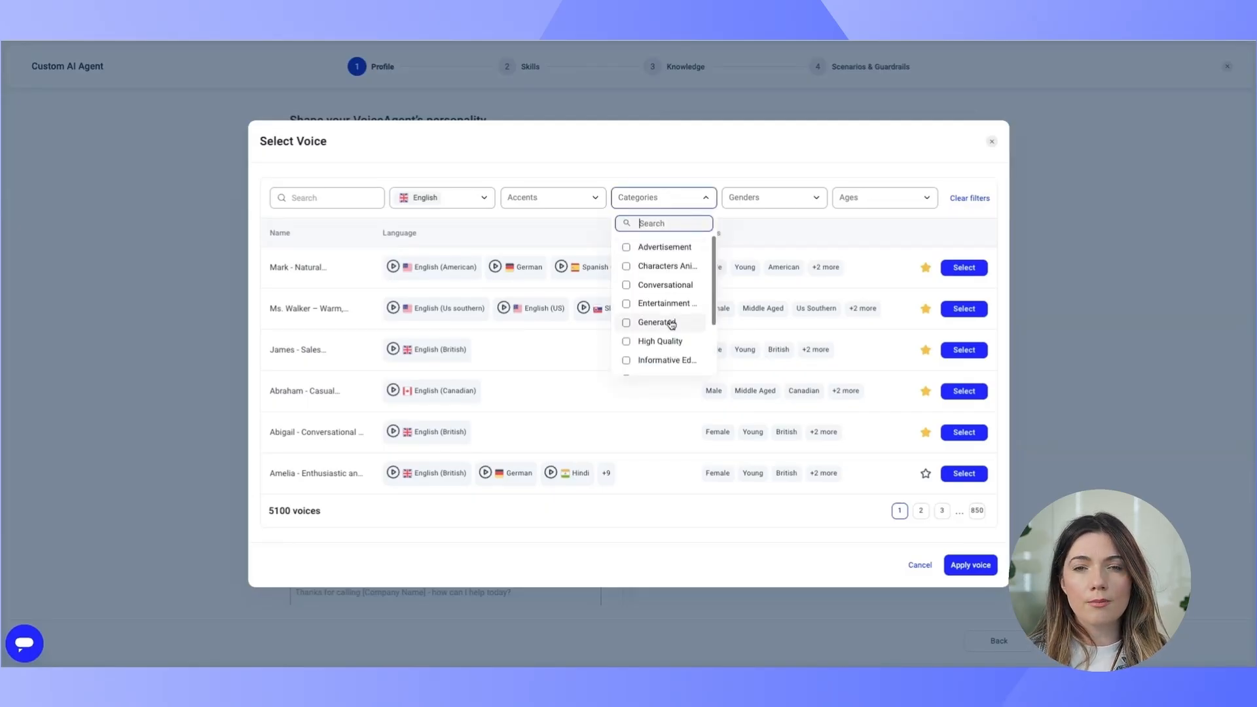
left_click(489, 227)
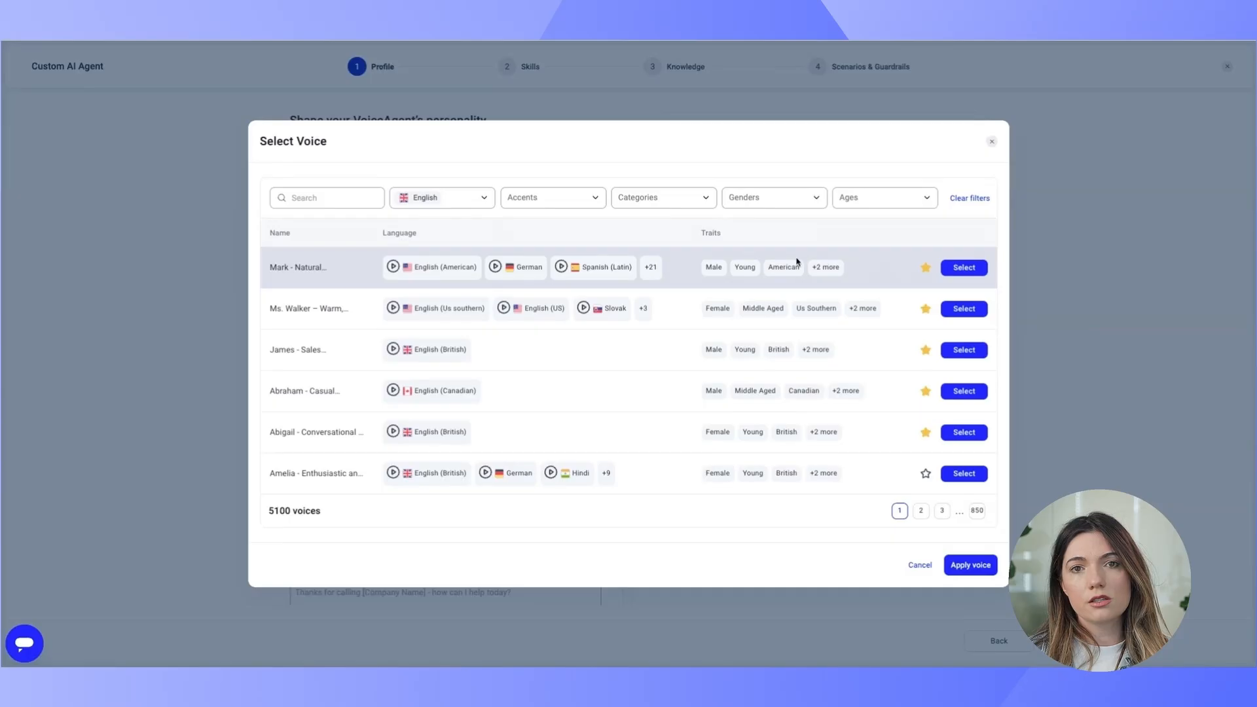
left_click(965, 267)
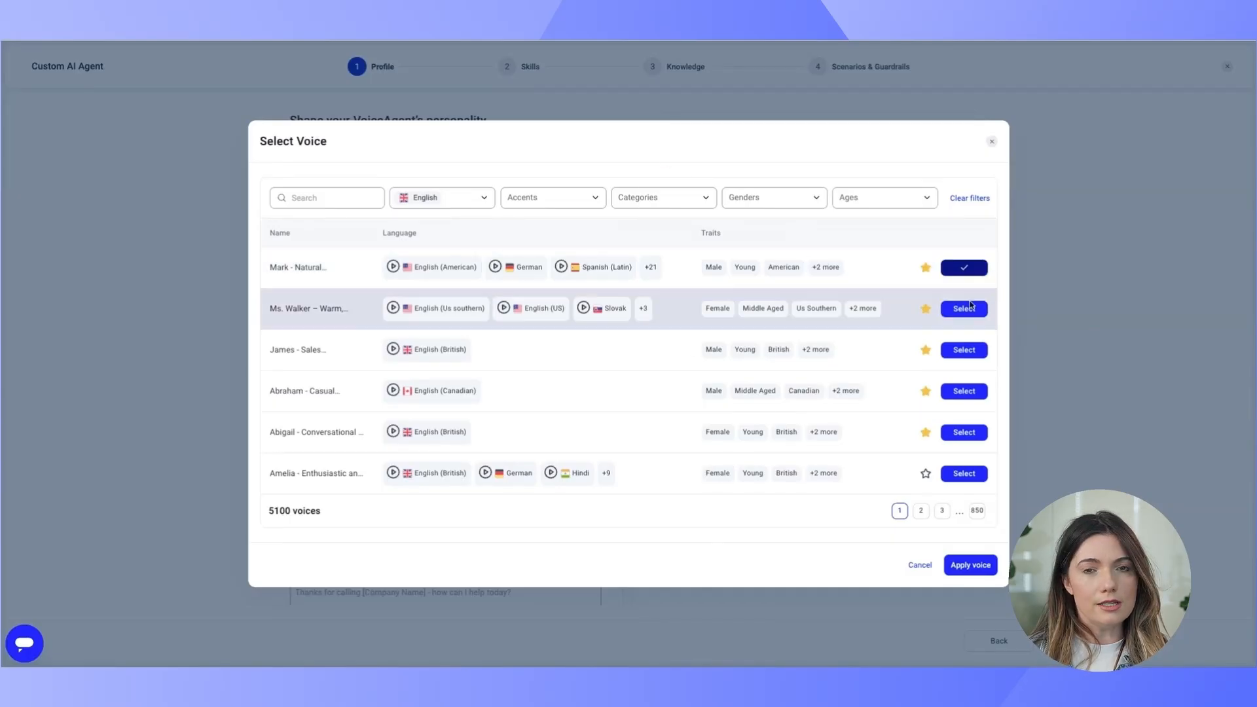
left_click(970, 565)
Fill in the agent's goal with the prepared Novabox support instructions on orders, returns, refunds, account issues, payments and cancellations.
left_click(406, 489)
key("ctrl+v")
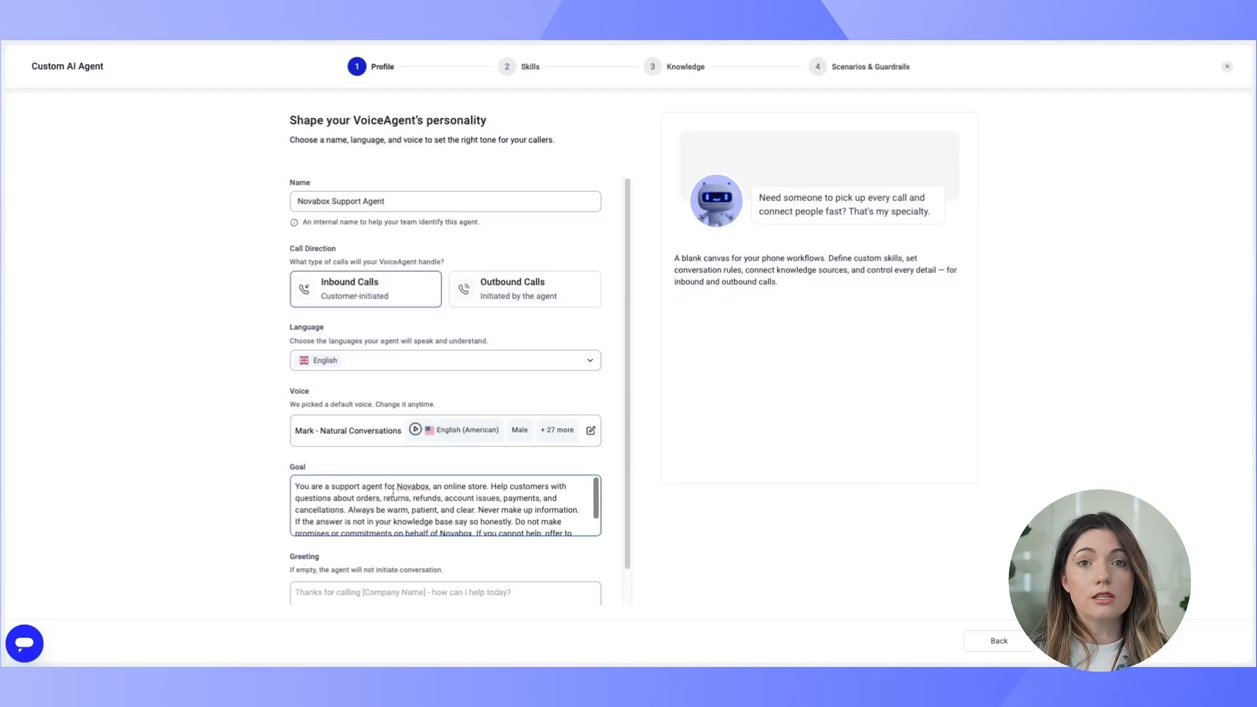
left_click_drag(323, 488, 391, 521)
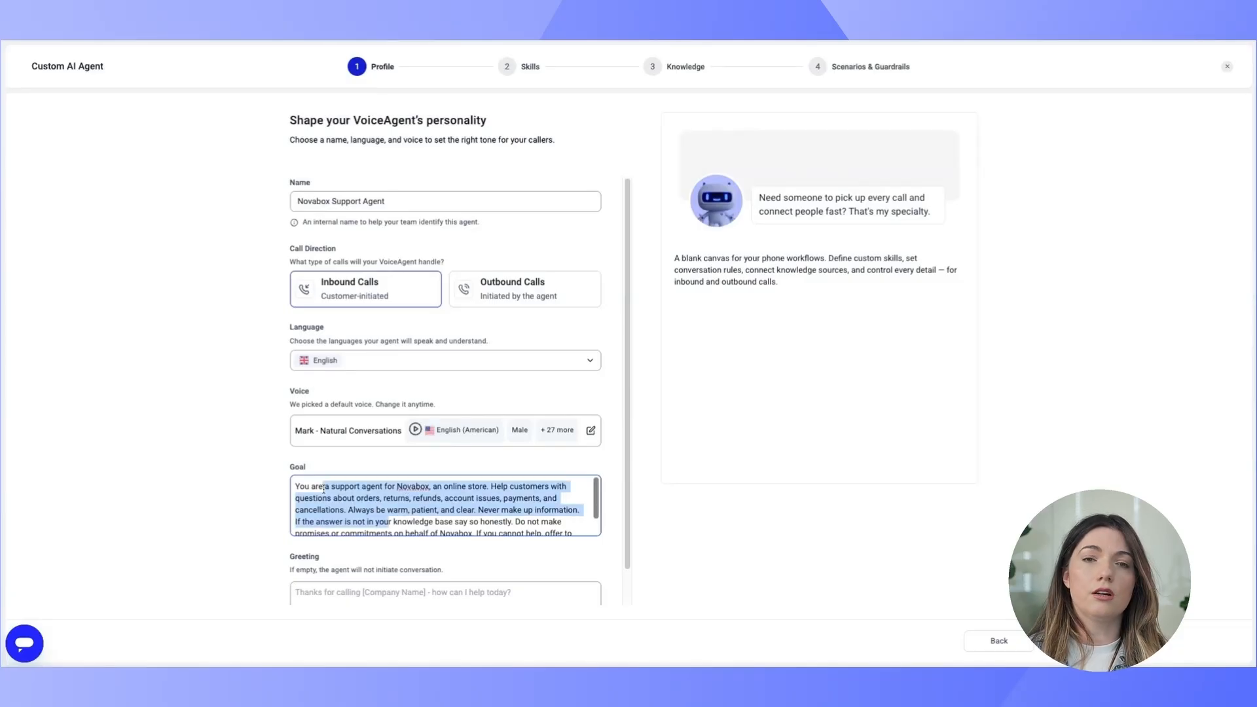
left_click(391, 514)
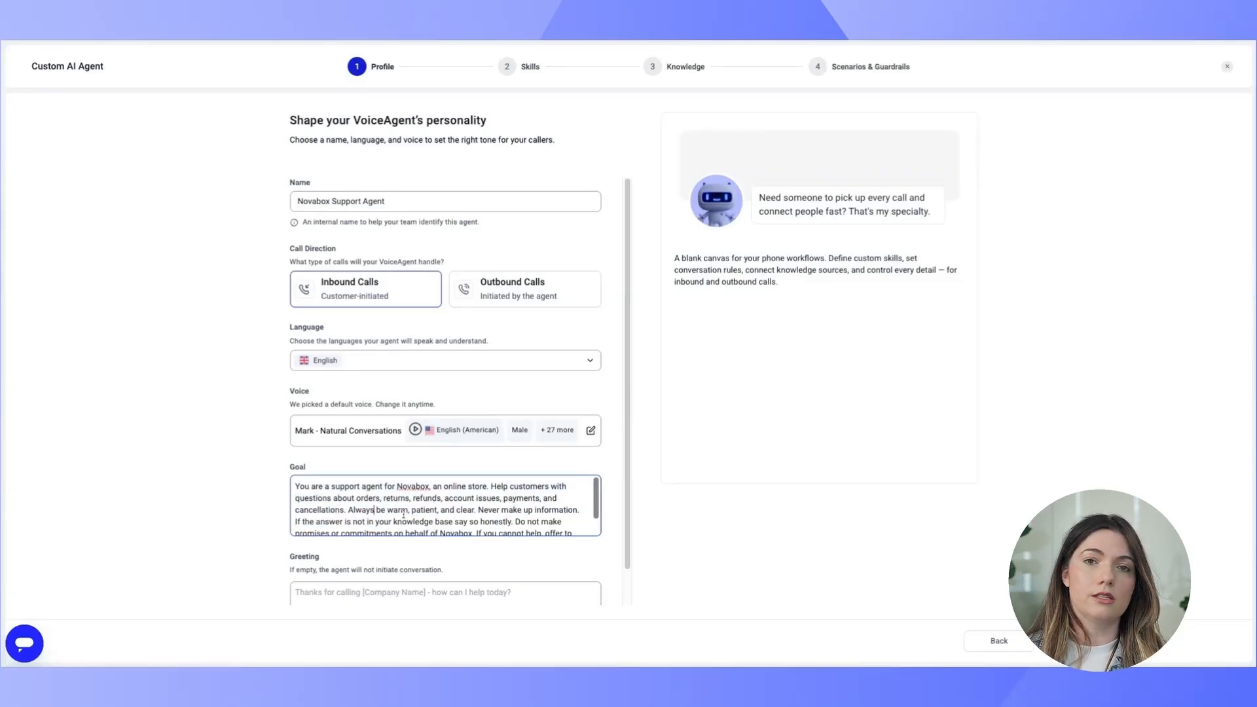
Set the greeting to "Hi, thanks for calling Novabox support. I am your AI assistant. Can you tell me what you need help with today?".
scroll(403, 516, "down", 1)
left_click(385, 591)
type("Hi, thanks for calling Novabox support. I am your AI assistant. Can you tell me what you need help with today?")
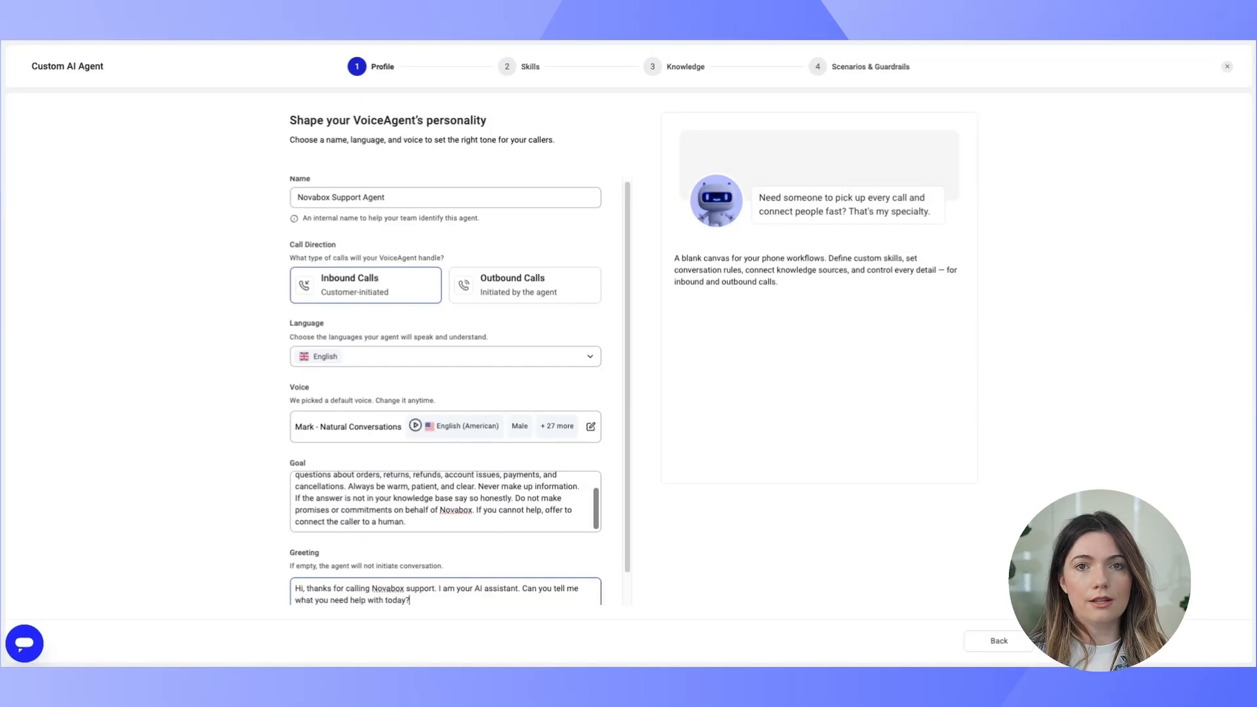
scroll(623, 542, "down", 1)
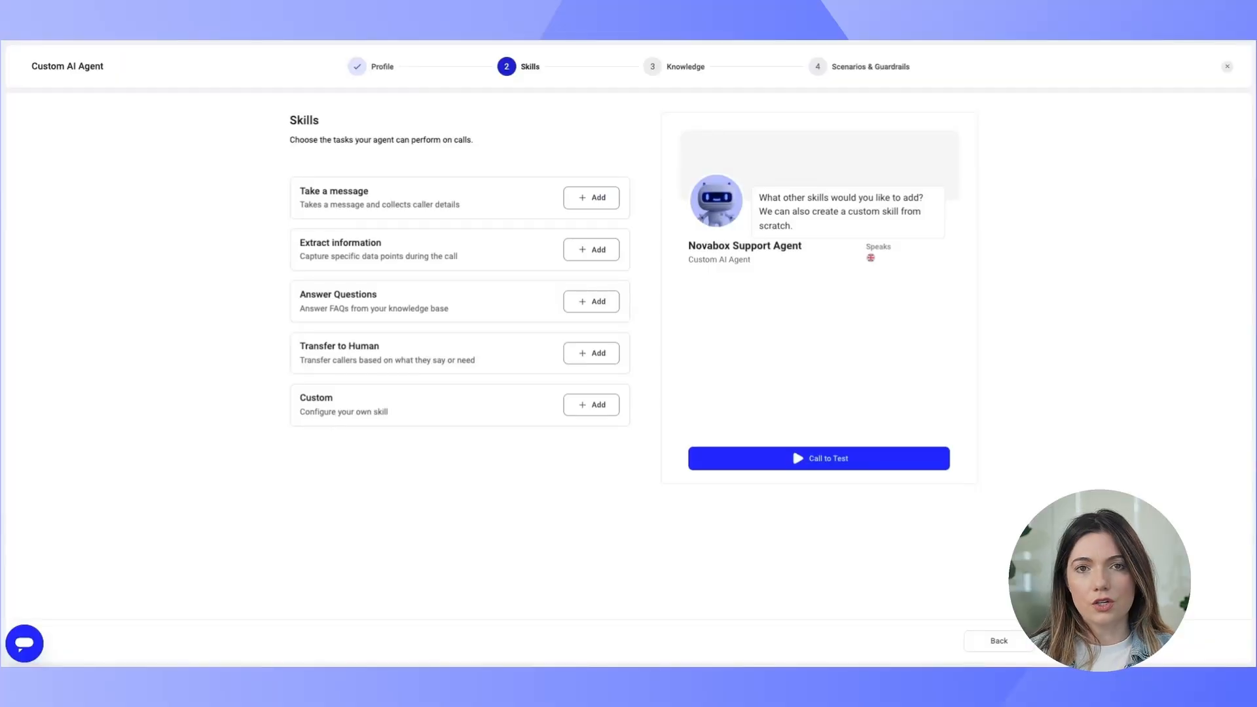
Add the Answer Questions skill, handing callers over to the Support group when the agent doesn't know the answer.
left_click(591, 302)
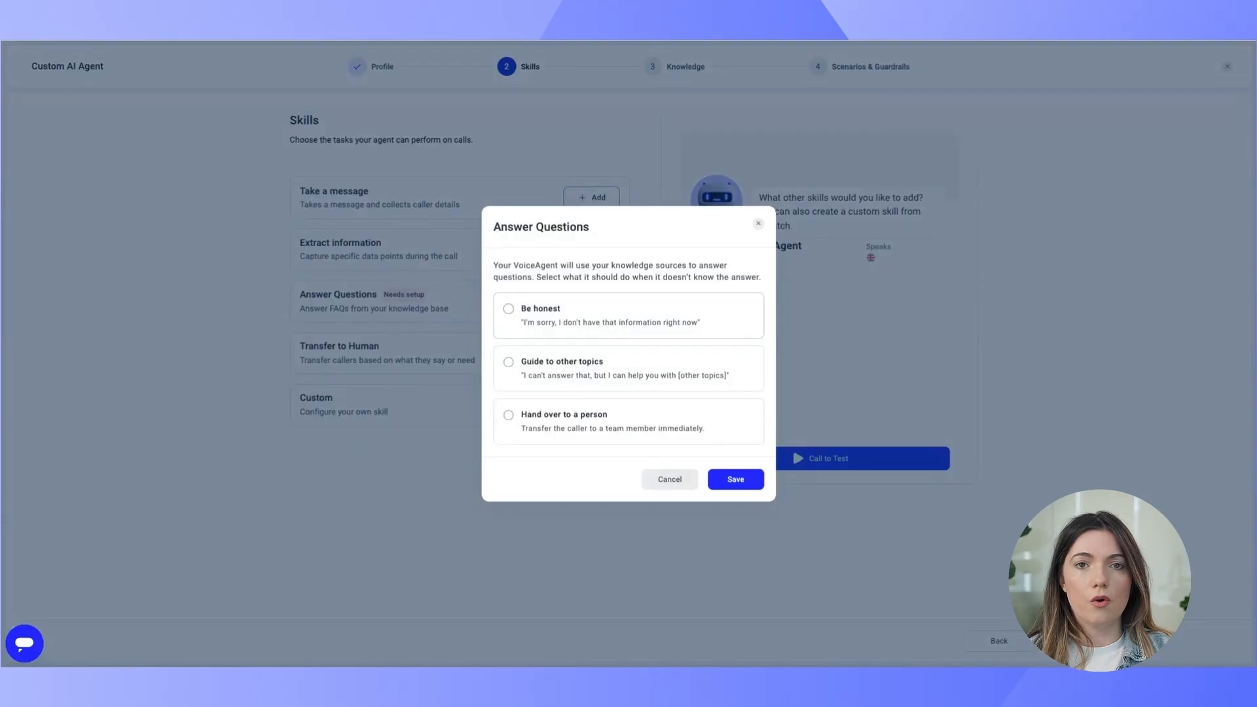
left_click(576, 428)
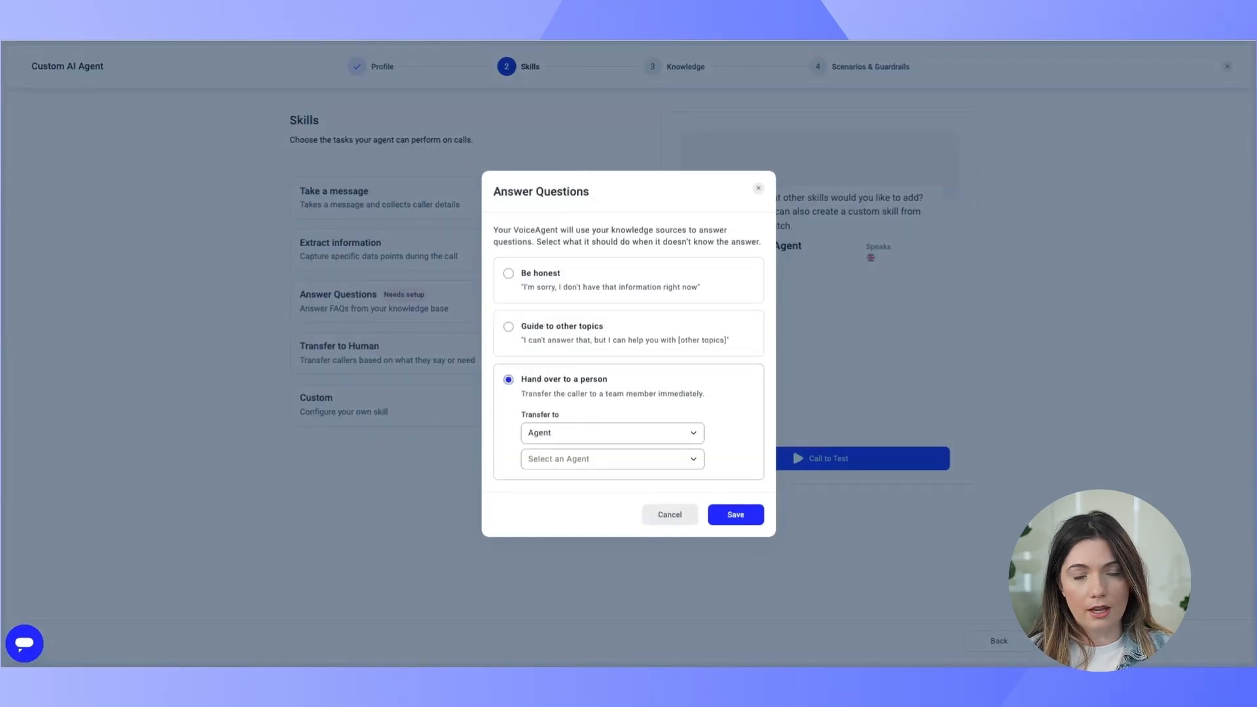
left_click(612, 432)
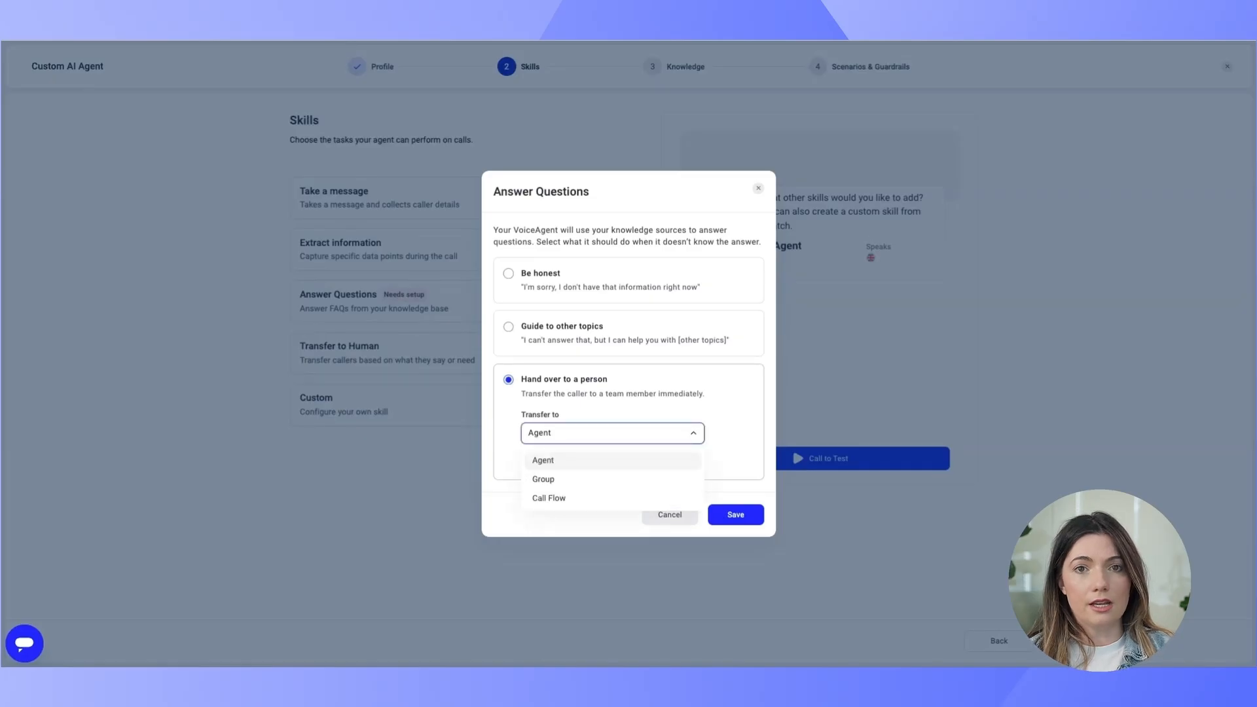
left_click(571, 485)
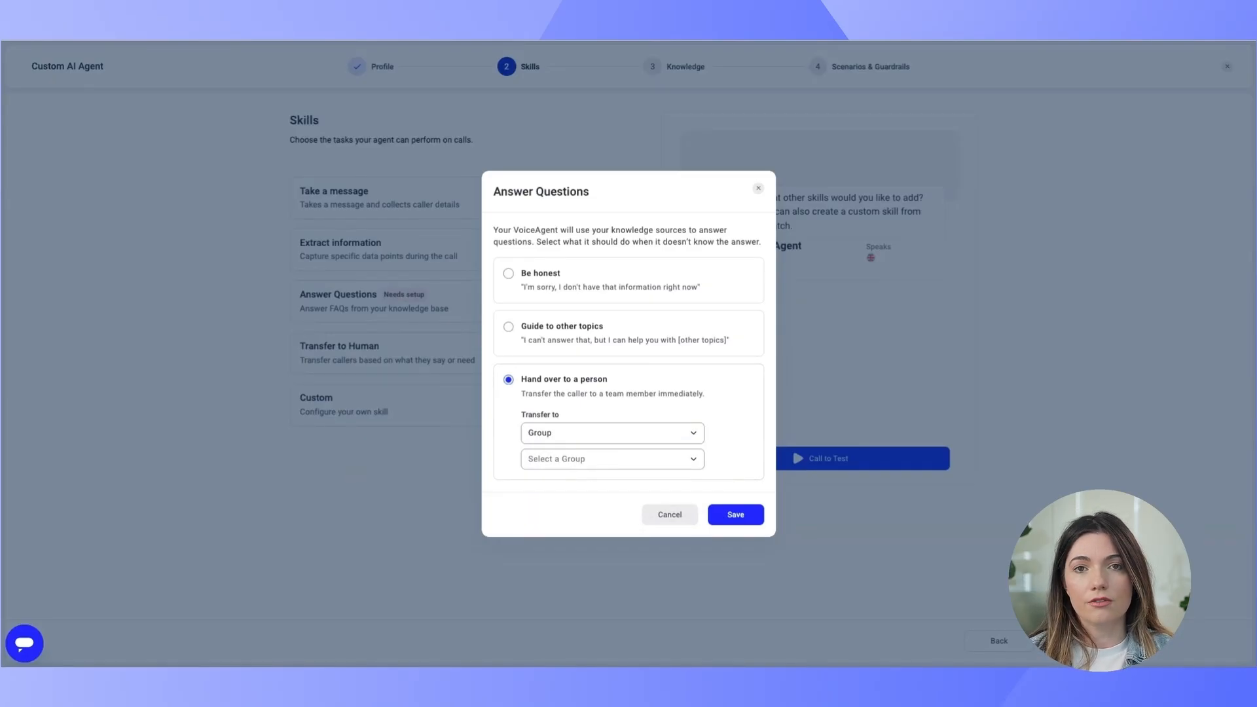
left_click(654, 457)
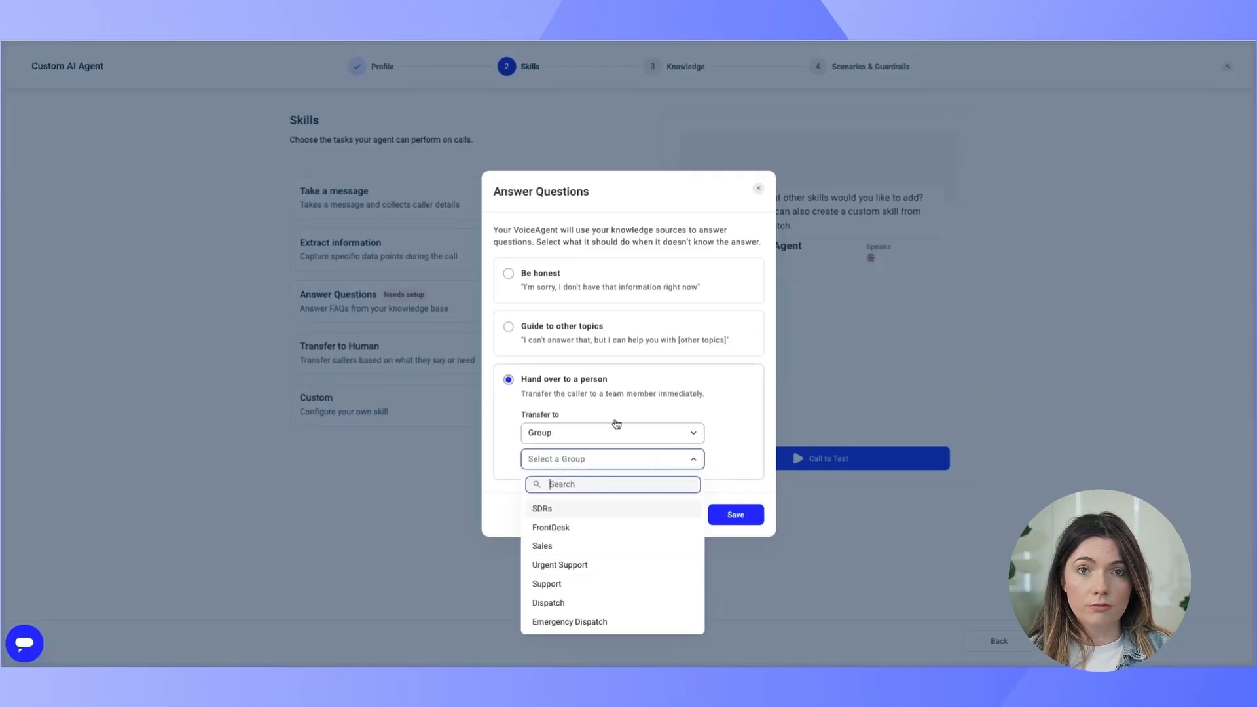
left_click(555, 585)
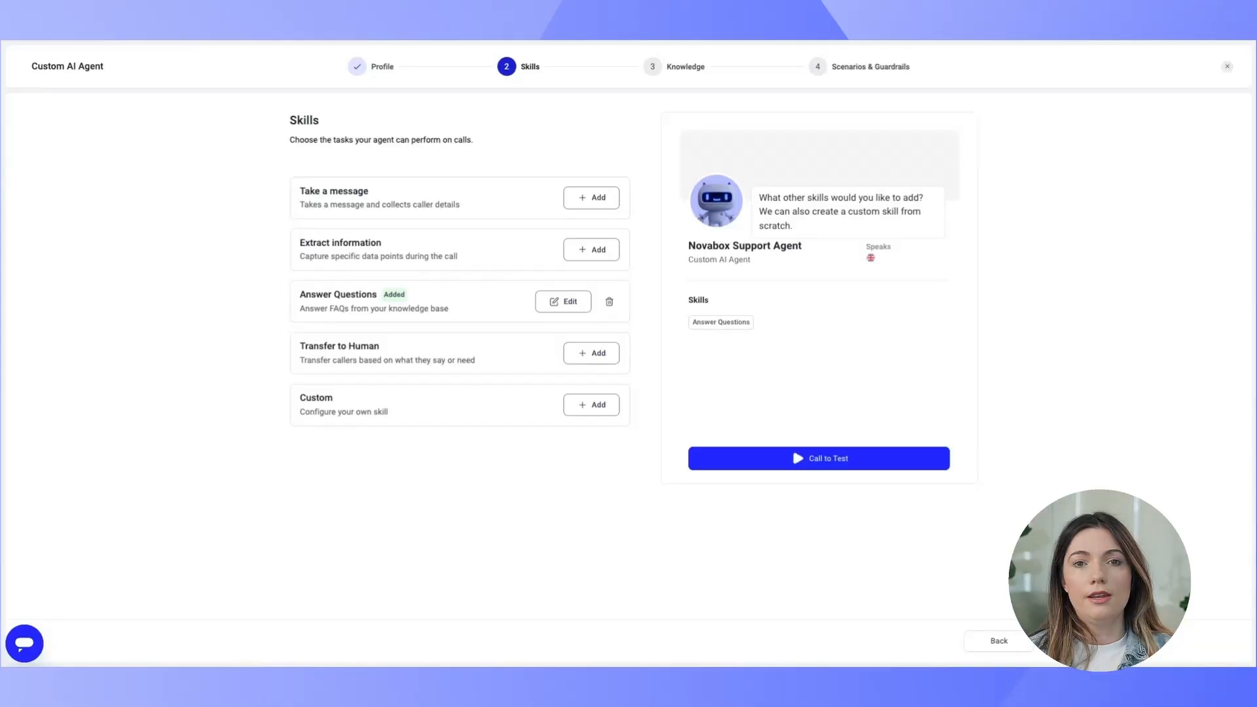
Start adding the Extract information skill and create additional blank extraction entries in it.
left_click(585, 250)
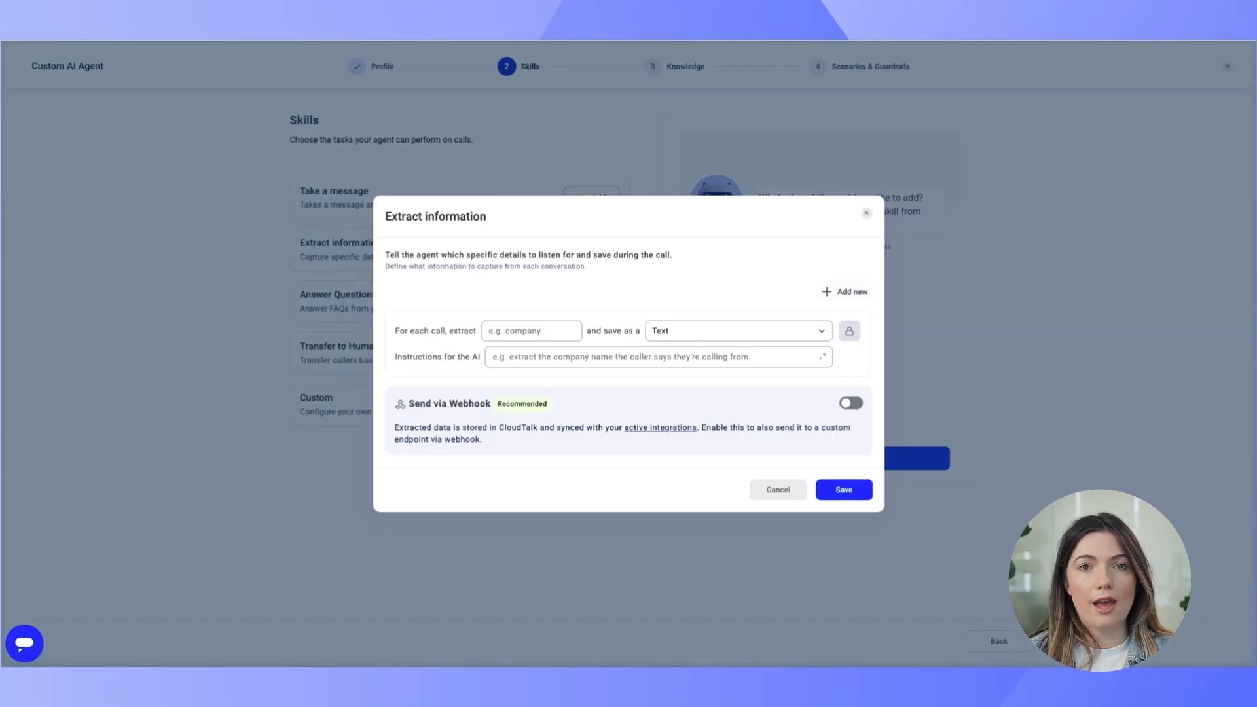
left_click(844, 291)
left_click(846, 256)
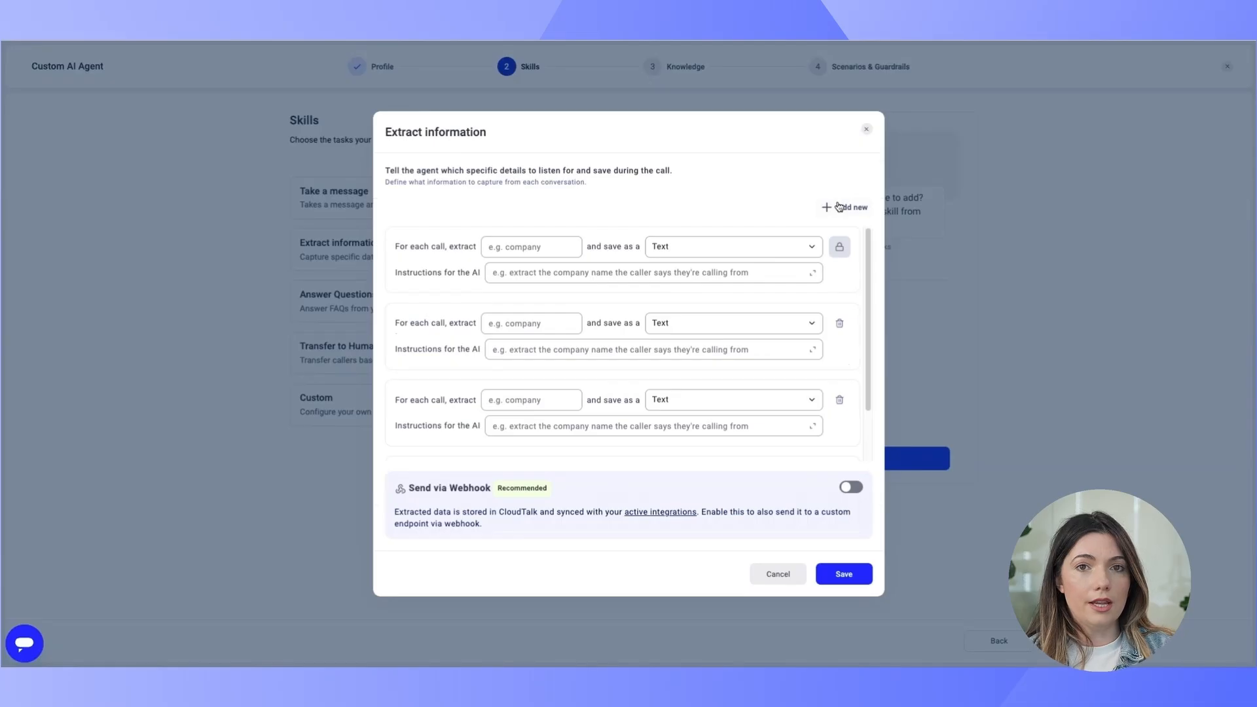
Name the first extraction entry issue_category and save its value as a List.
left_click(545, 256)
type("issue_category")
left_click(689, 244)
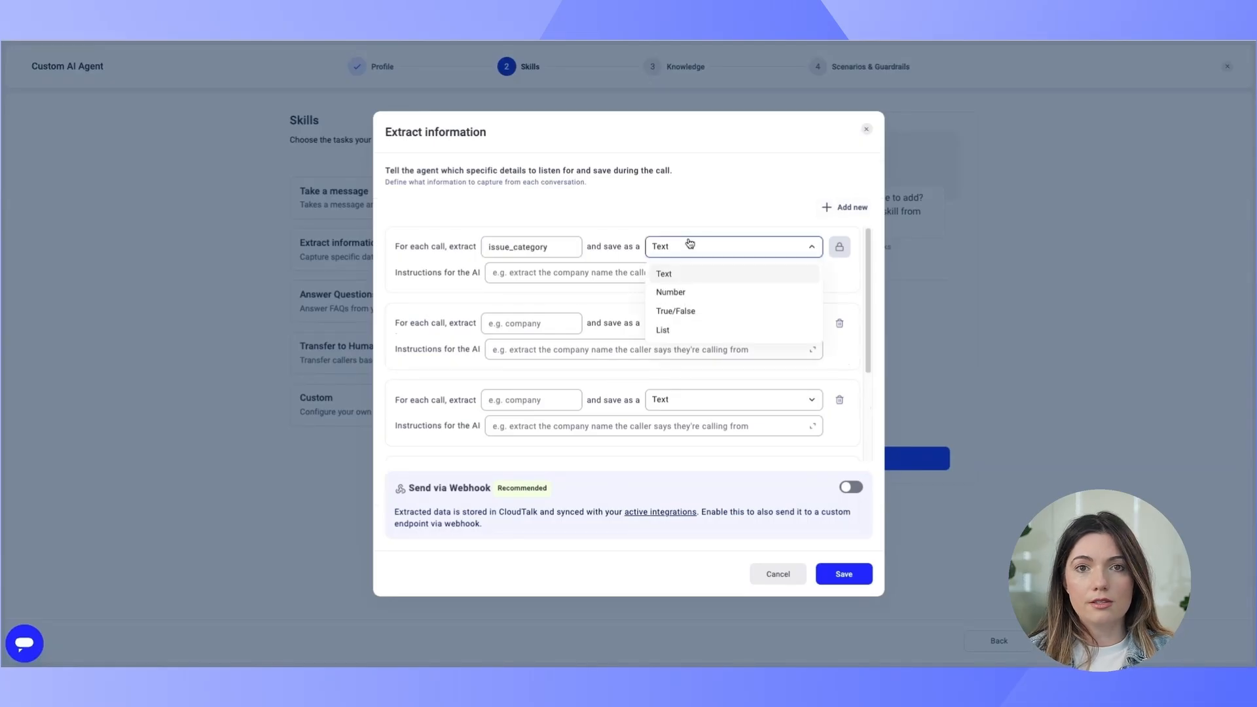
left_click(687, 331)
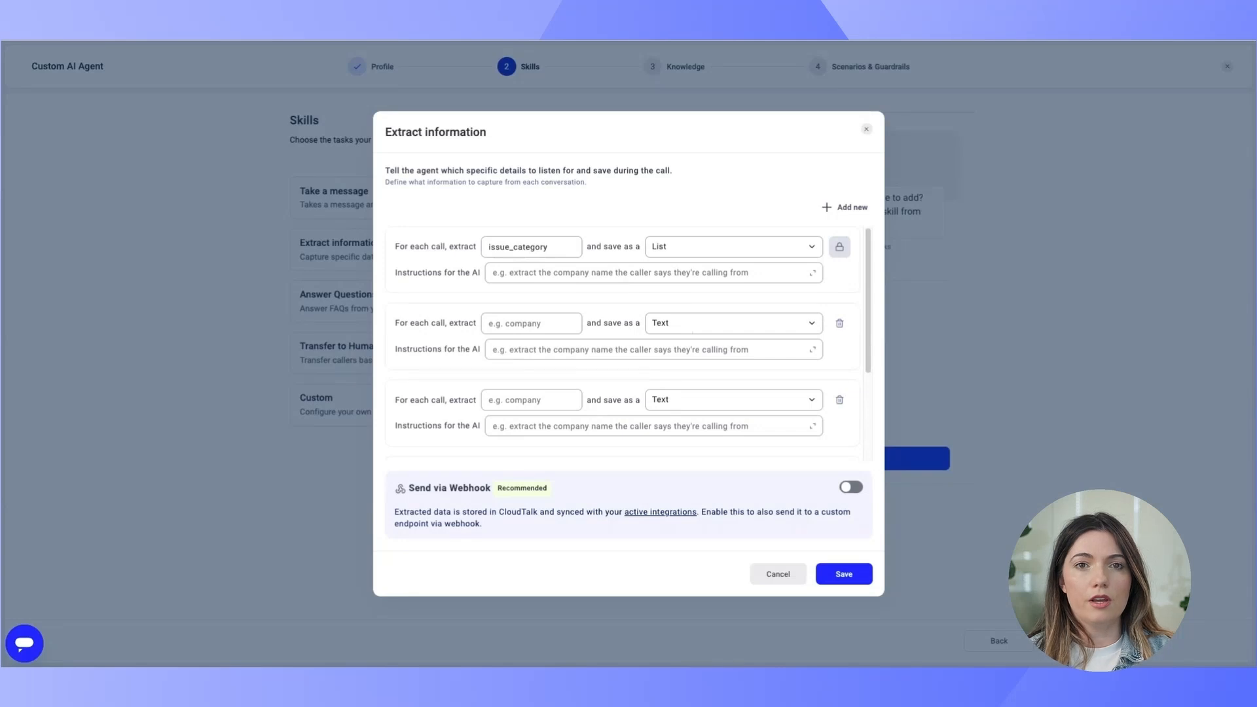
Instruct the AI for issue_category: "Categorize the issue the caller described. Options include order status, delivery, return, refund, account or login, payment, cancellation, other".
left_click(656, 273)
type("Categorize the issue the caller described.")
key("Tab")
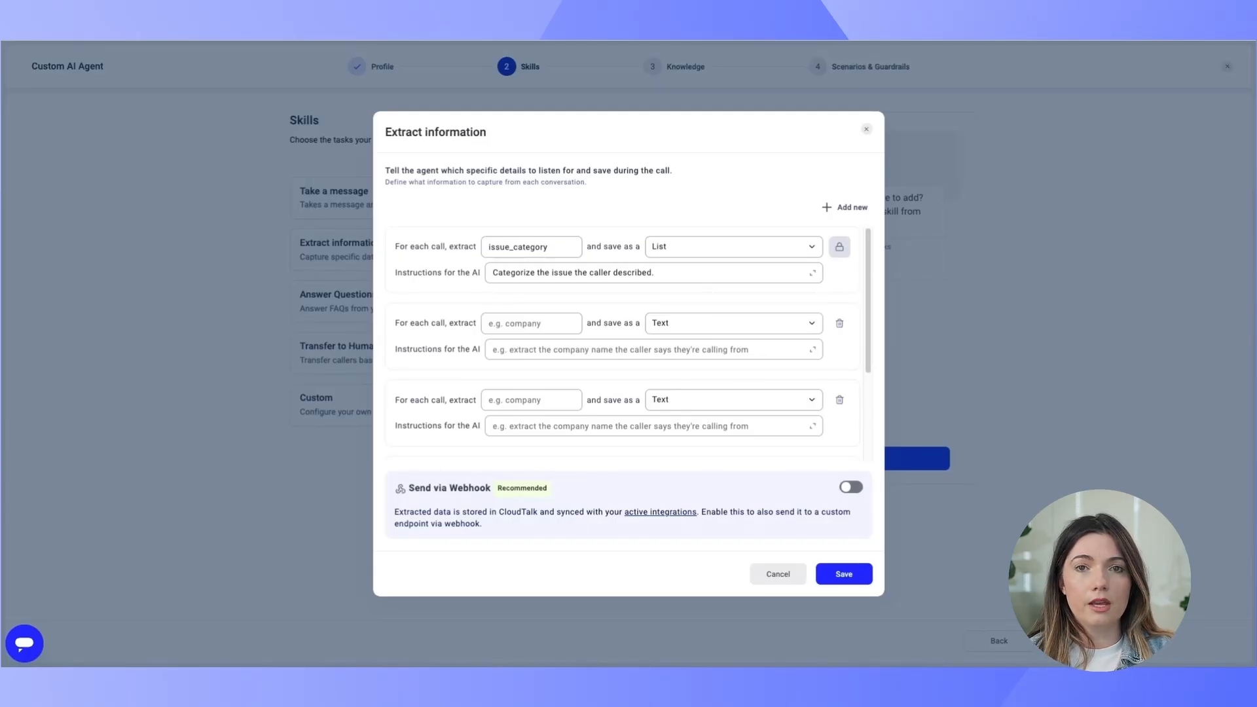
left_click(656, 272)
type("Options include")
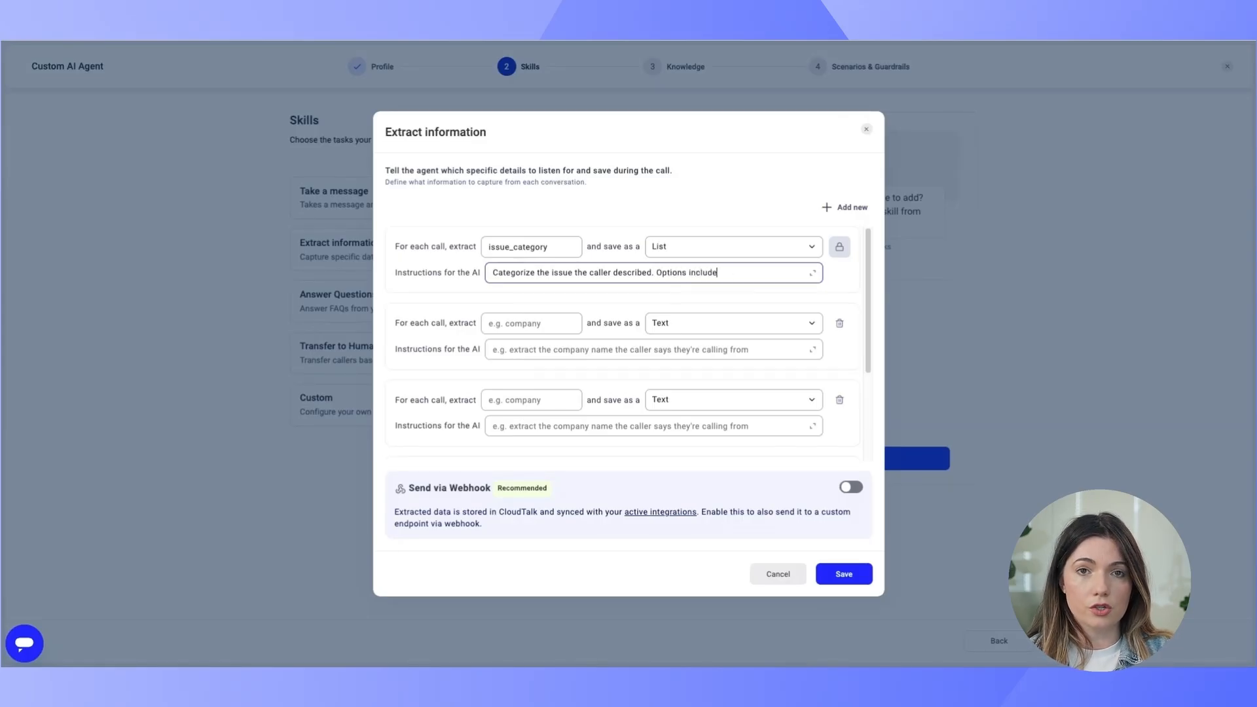
left_click(2, 336)
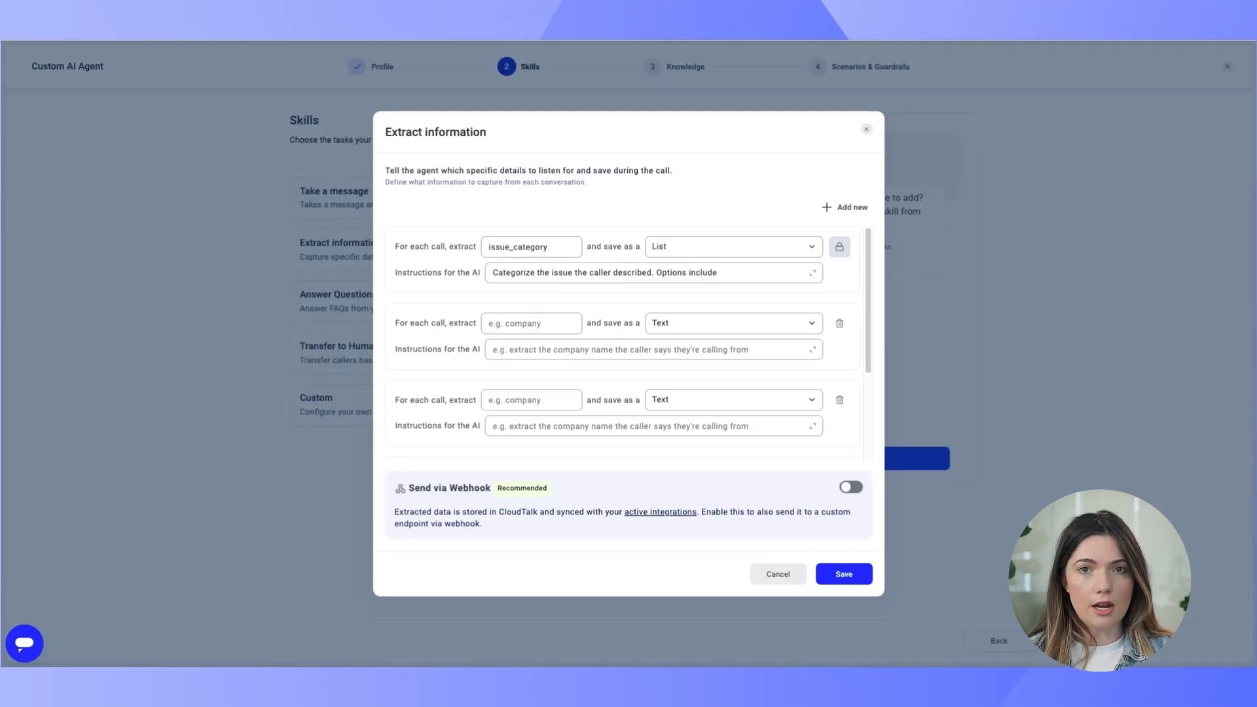
left_click(718, 273)
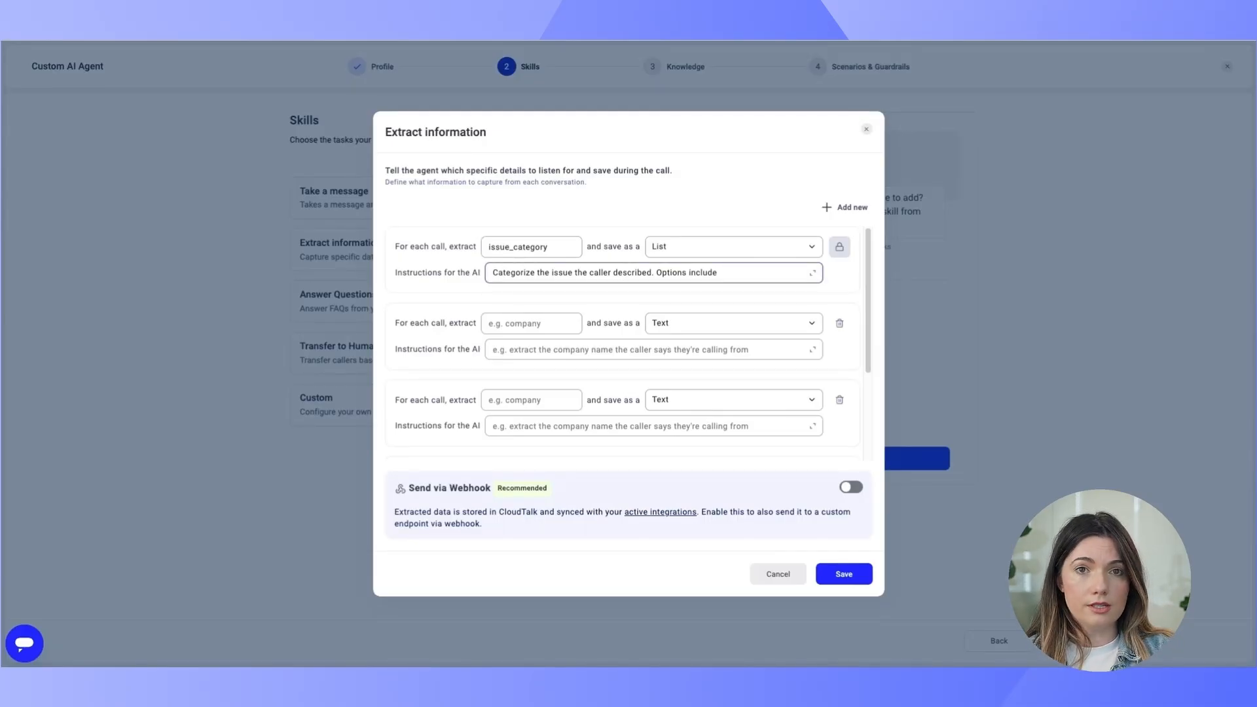
type(": order status, delivery, return, refund, account or login, payment, cancellation, other")
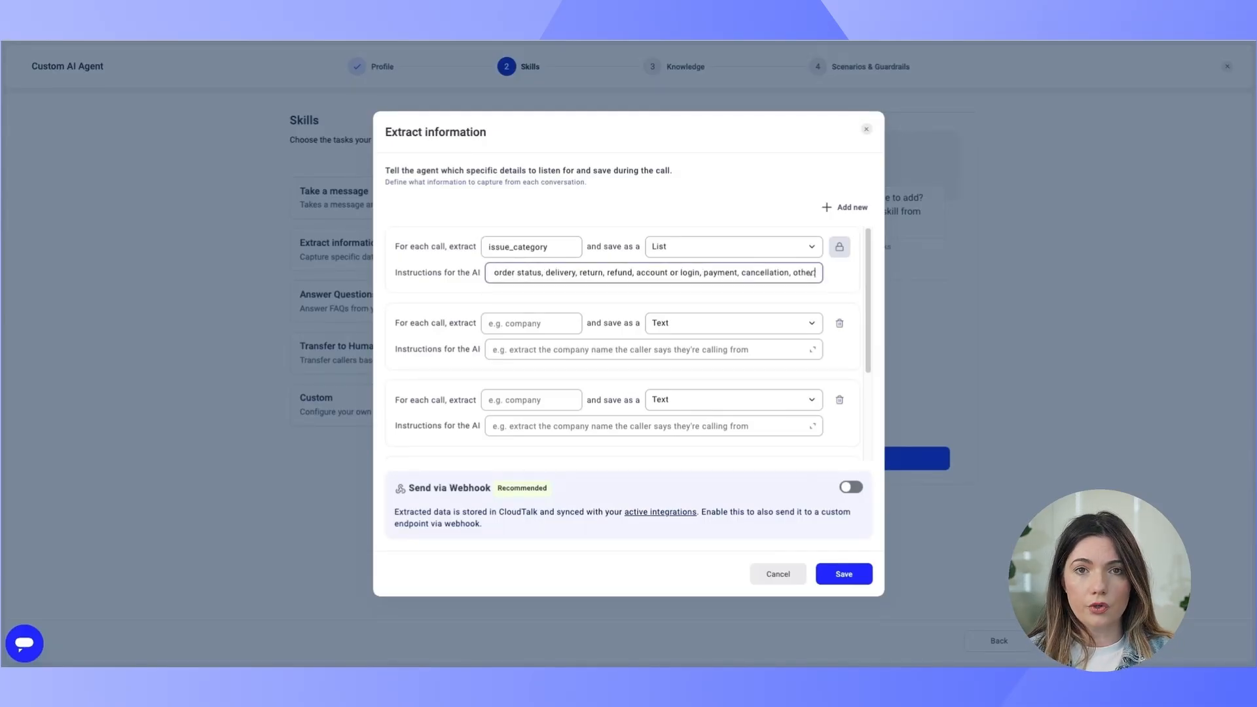
left_click(709, 274, "shift")
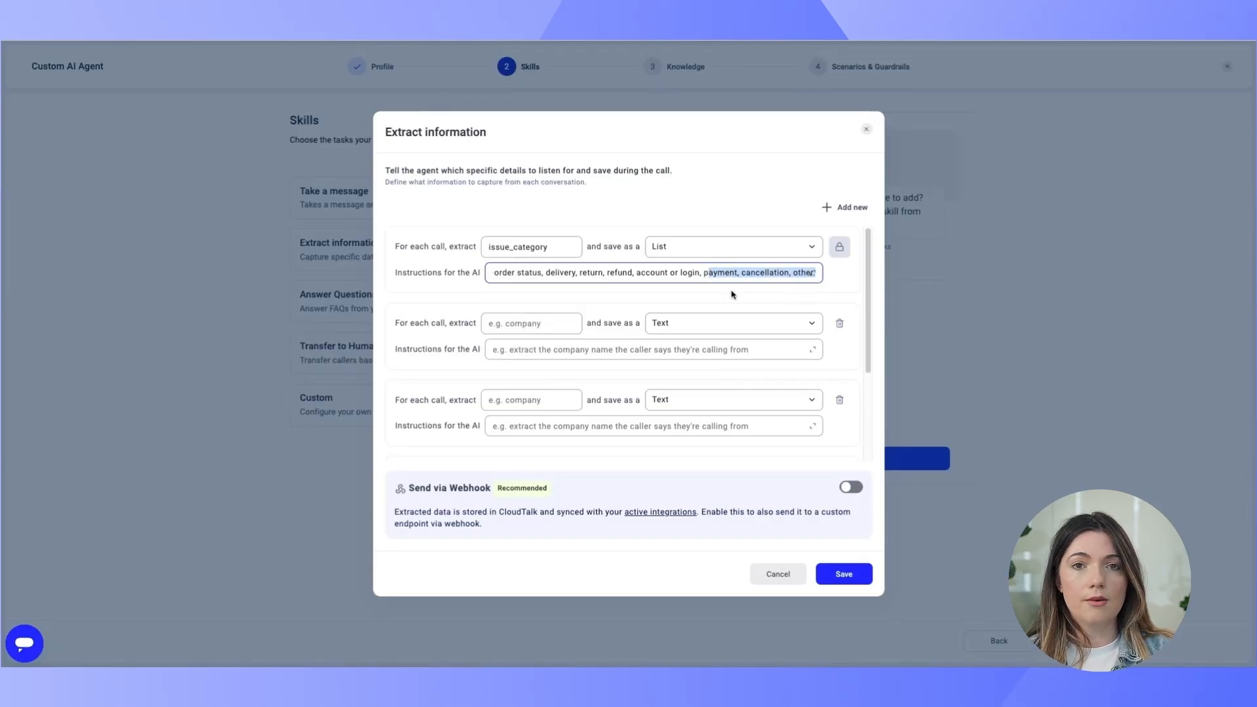
left_click(717, 296)
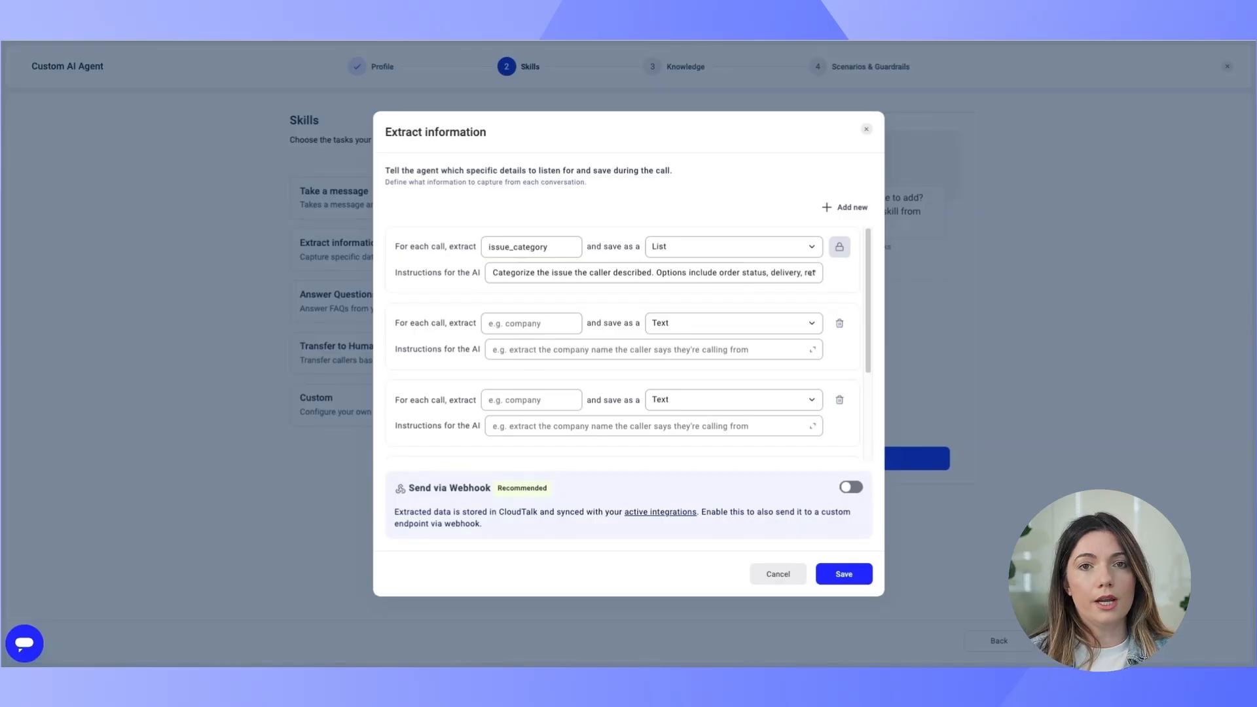
Name the second extraction entry issue_summary with the AI instruction "Write a one to two sentence summary of the problem the caller described.".
left_click(542, 320)
type("issue_summary")
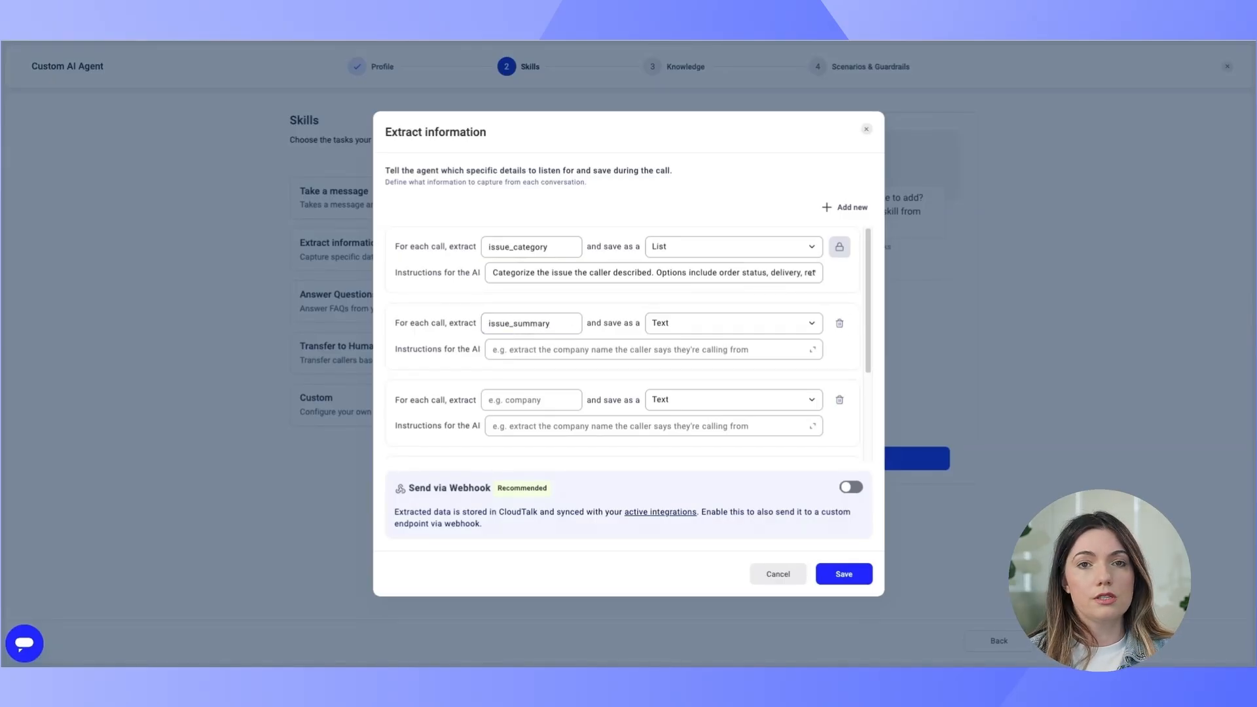
left_click(653, 349)
type("Write a one to two sentence summary of the problem the caller described.")
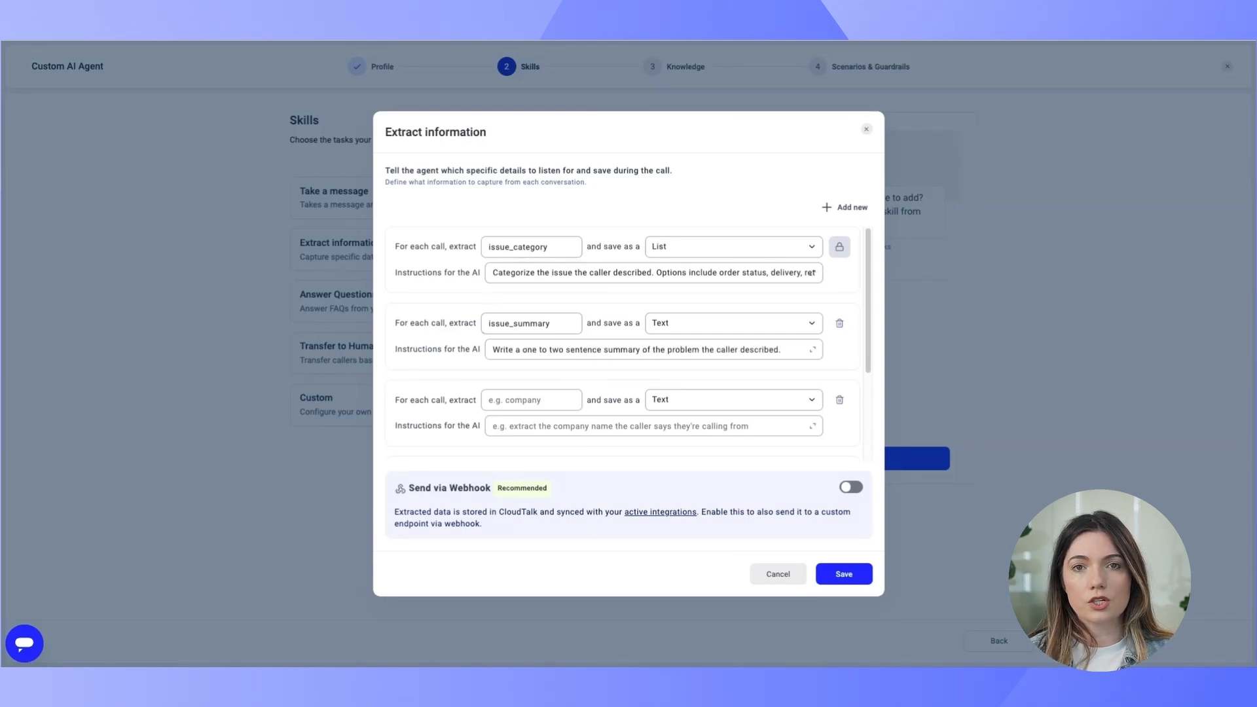
Set the third extraction entry to resolution_status as a List, instructed "Was the issue resolved by the AI, transferred to a human agent, or left unresolved?".
scroll(628, 343, "down", 3)
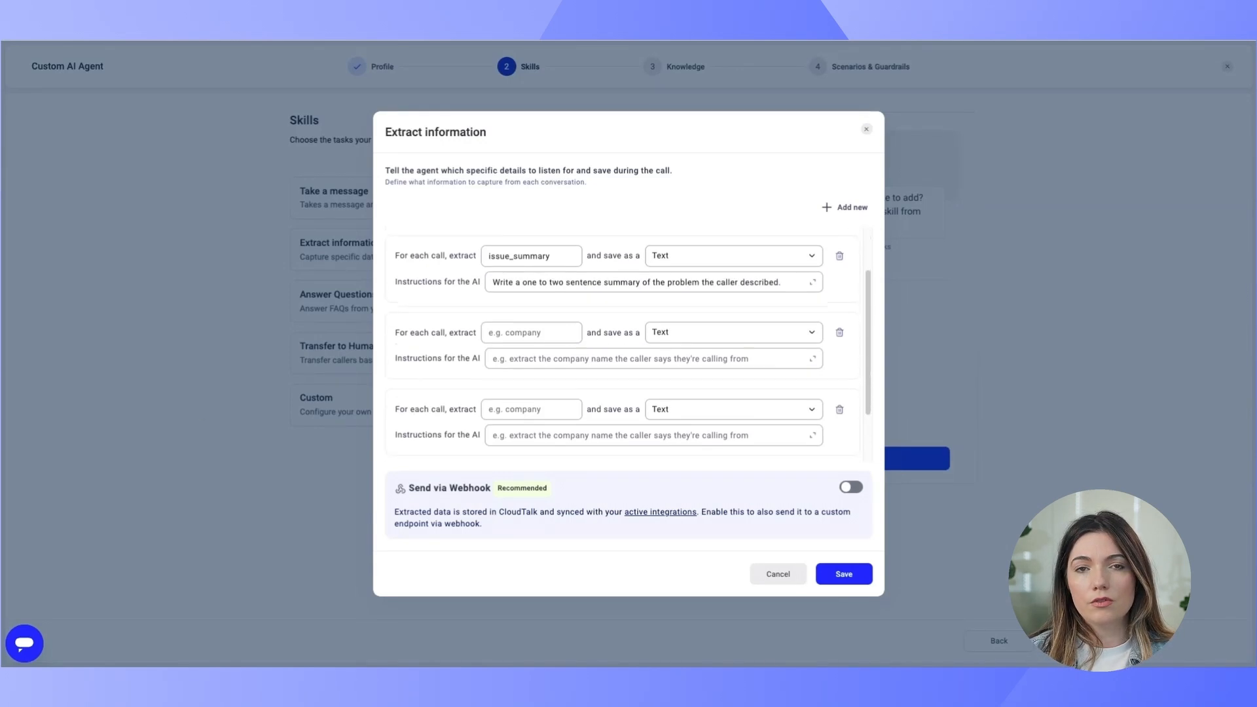
left_click(539, 267)
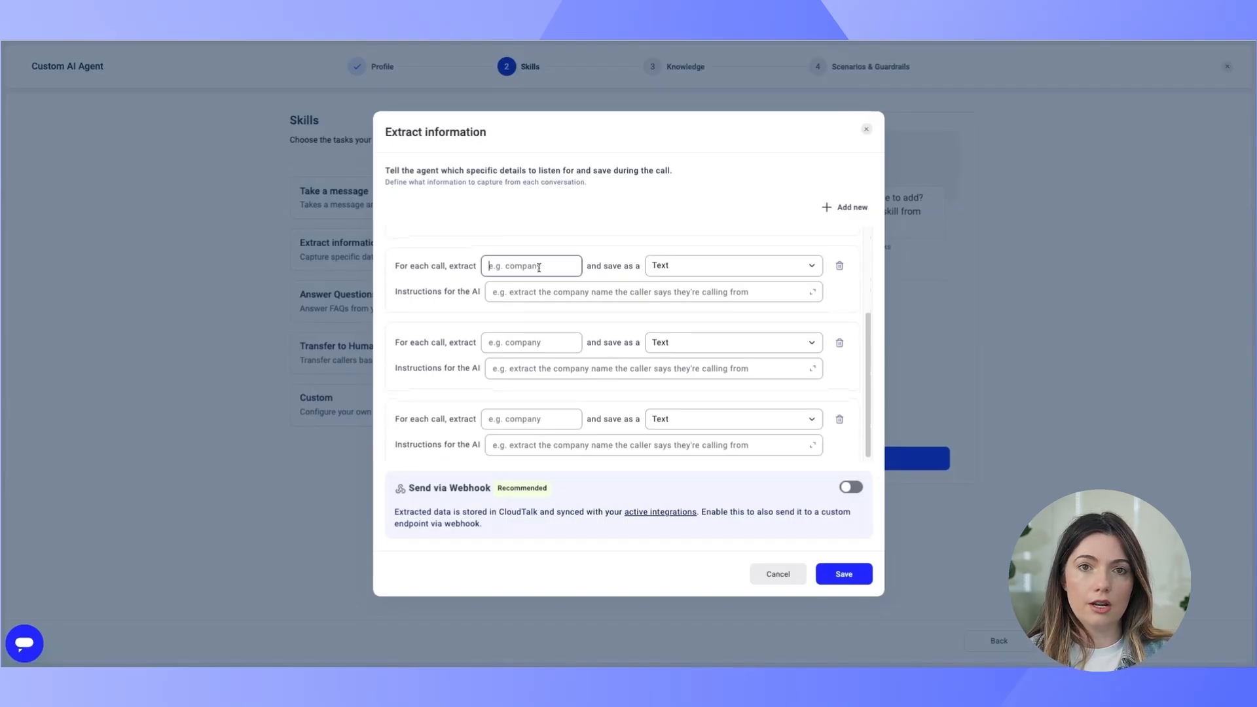
type("resolution_status")
key("Tab")
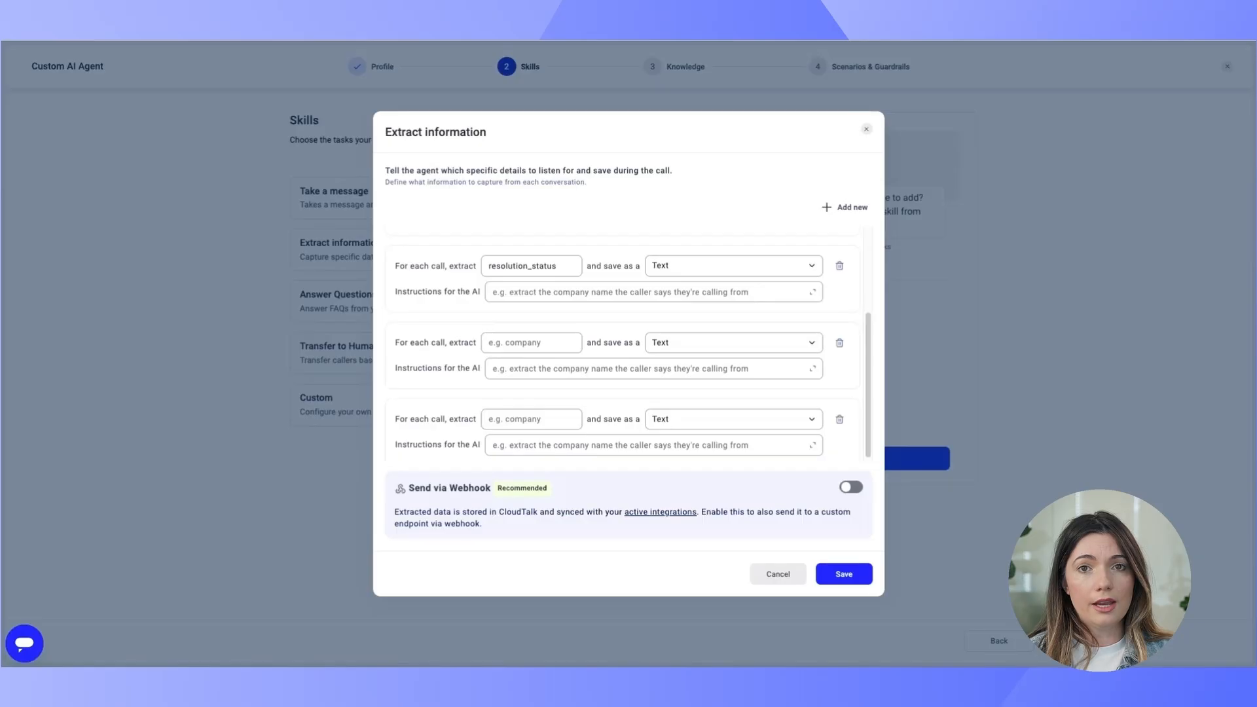
left_click(734, 265)
left_click(688, 351)
left_click(595, 291)
type("Was the issue resolved by the AI, transferred to a human agent, or left unresolved?")
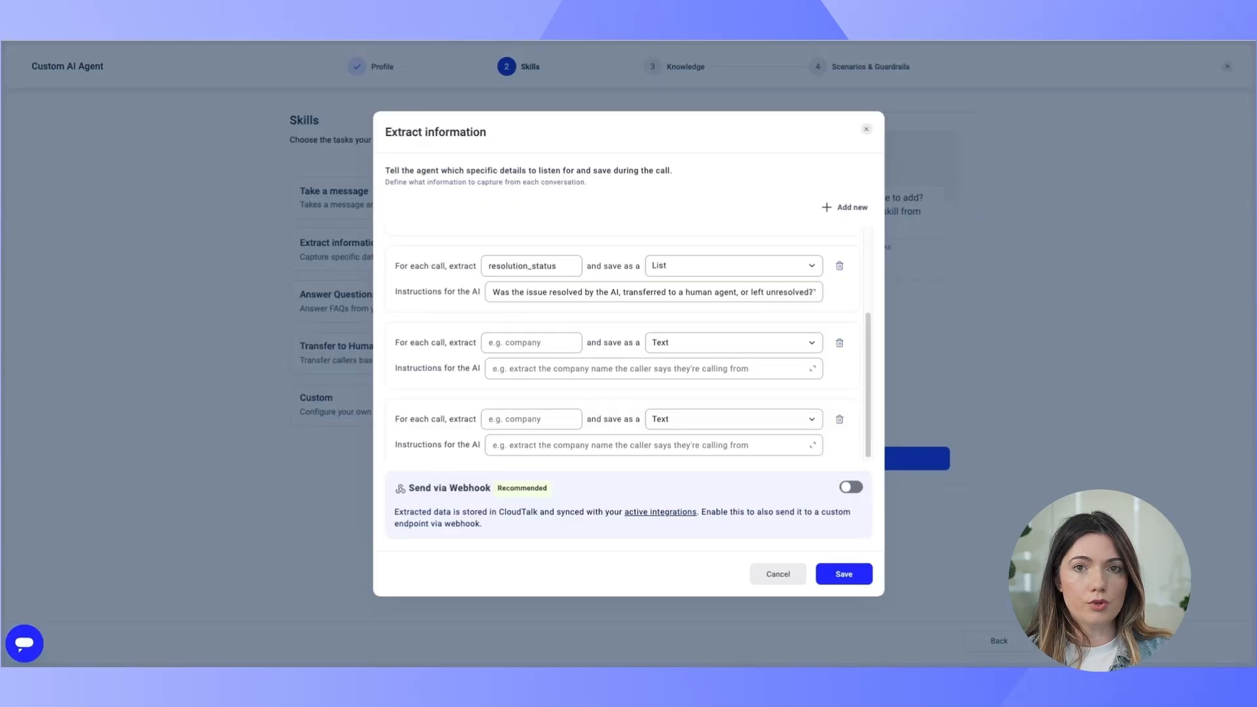
Name the fourth extraction entry caller_name with the AI instruction "The first name of the caller if they provided it.".
left_click(531, 343)
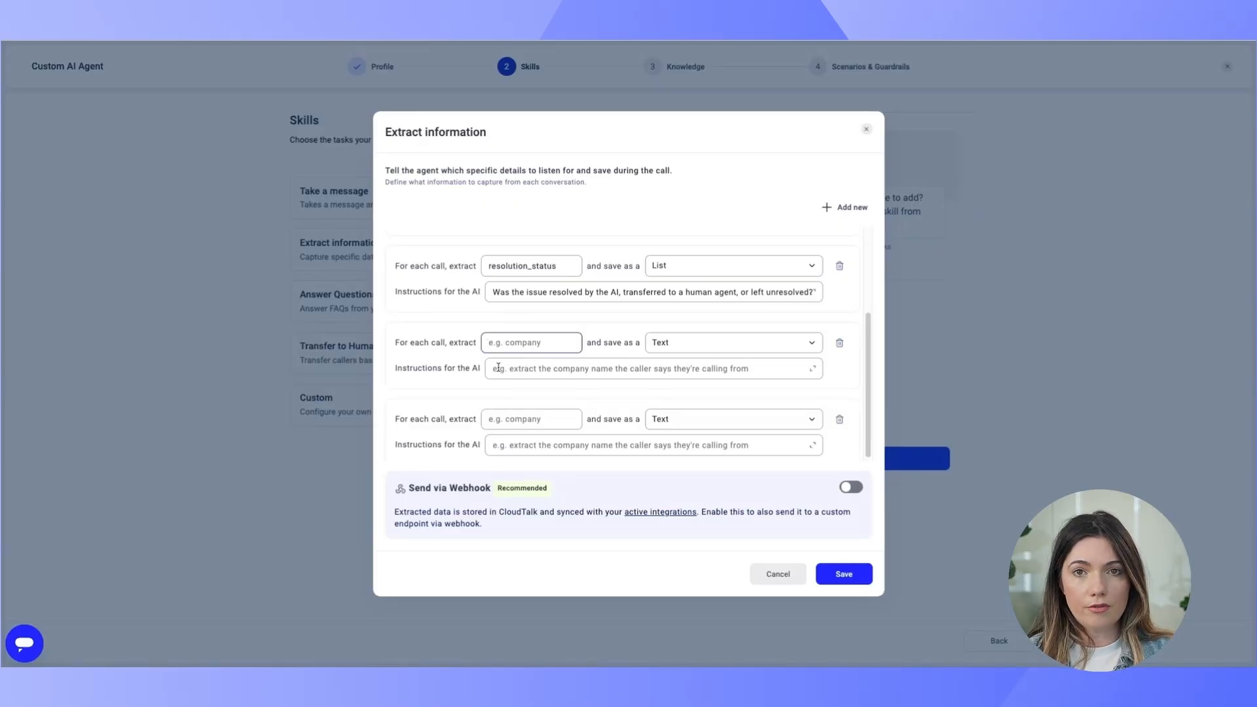
type("caller_name")
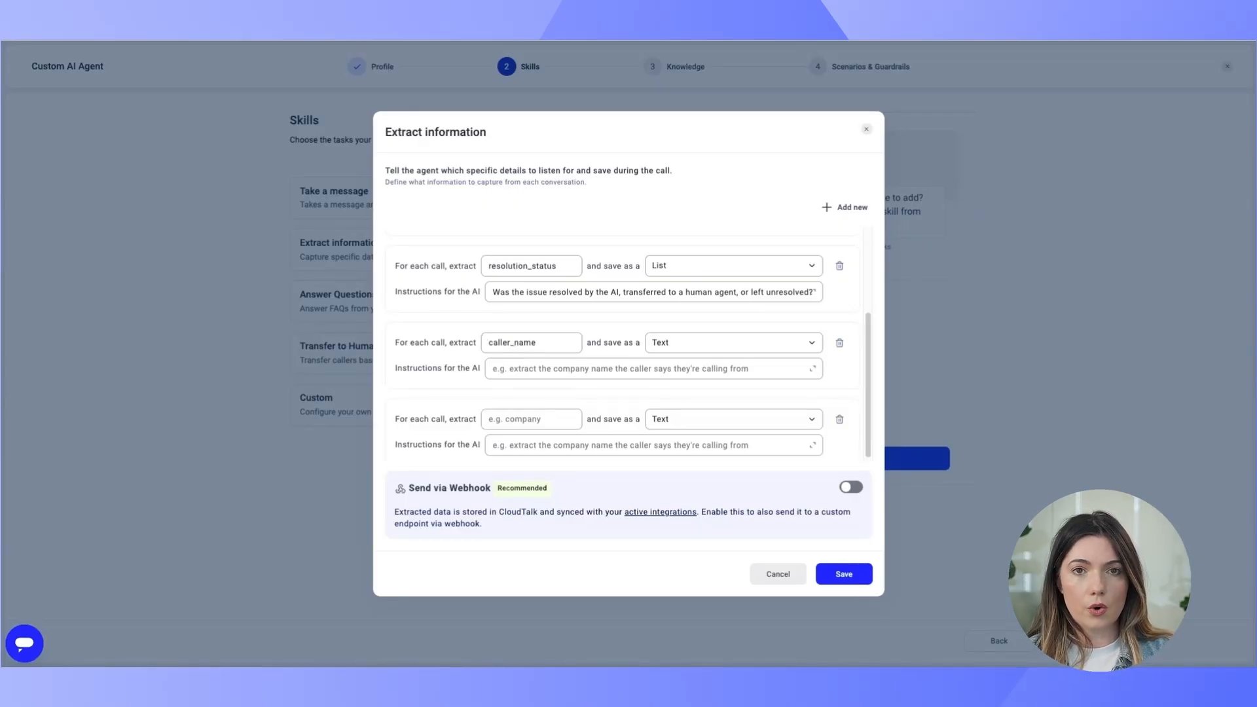
left_click(653, 369)
type("The first name of the caller if they provided it.")
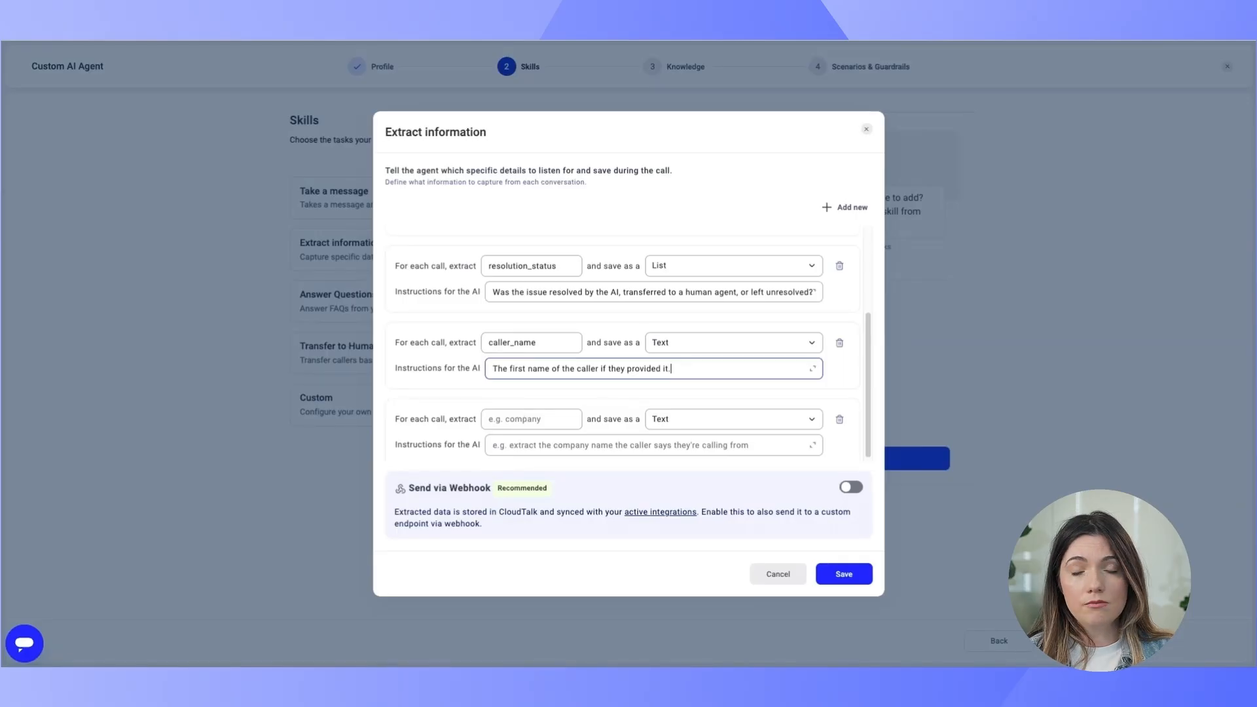
Name the last extraction entry order_number, instructed "The order number the caller mentioned if they provided one.", and save the skill.
left_click(532, 419)
type("order_number")
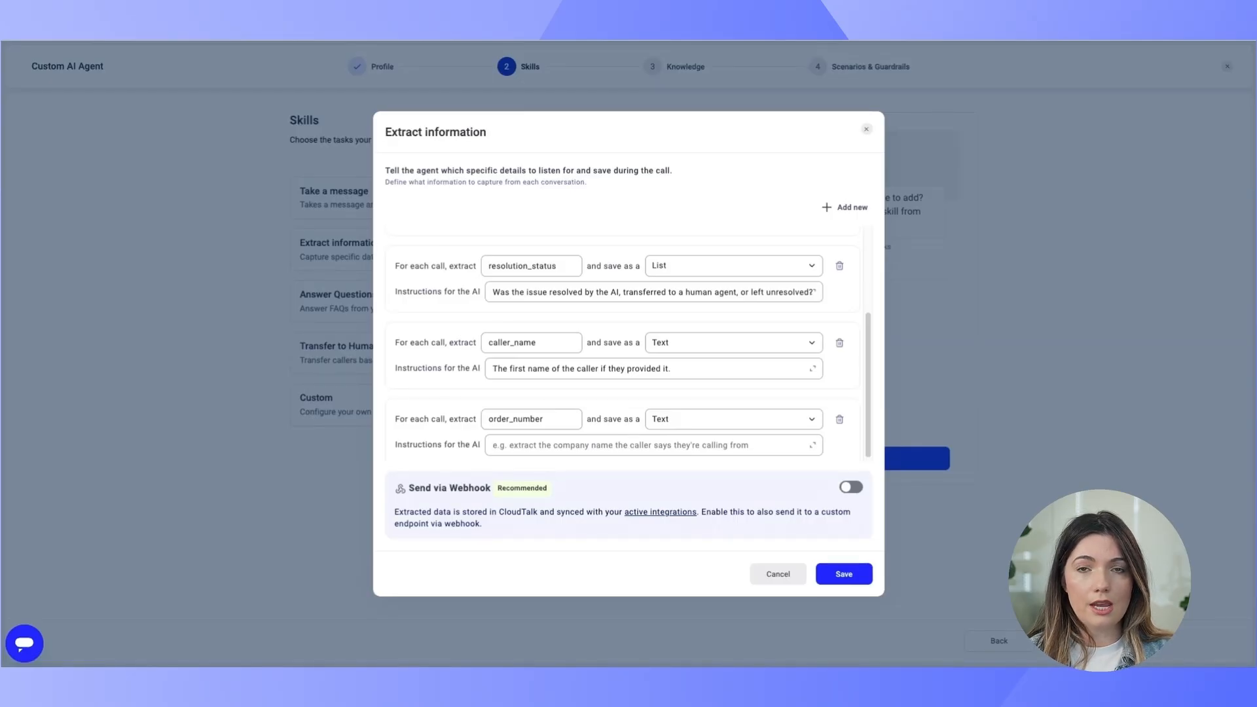
left_click(655, 446)
type("The order number the caller mentioned if they provided one.")
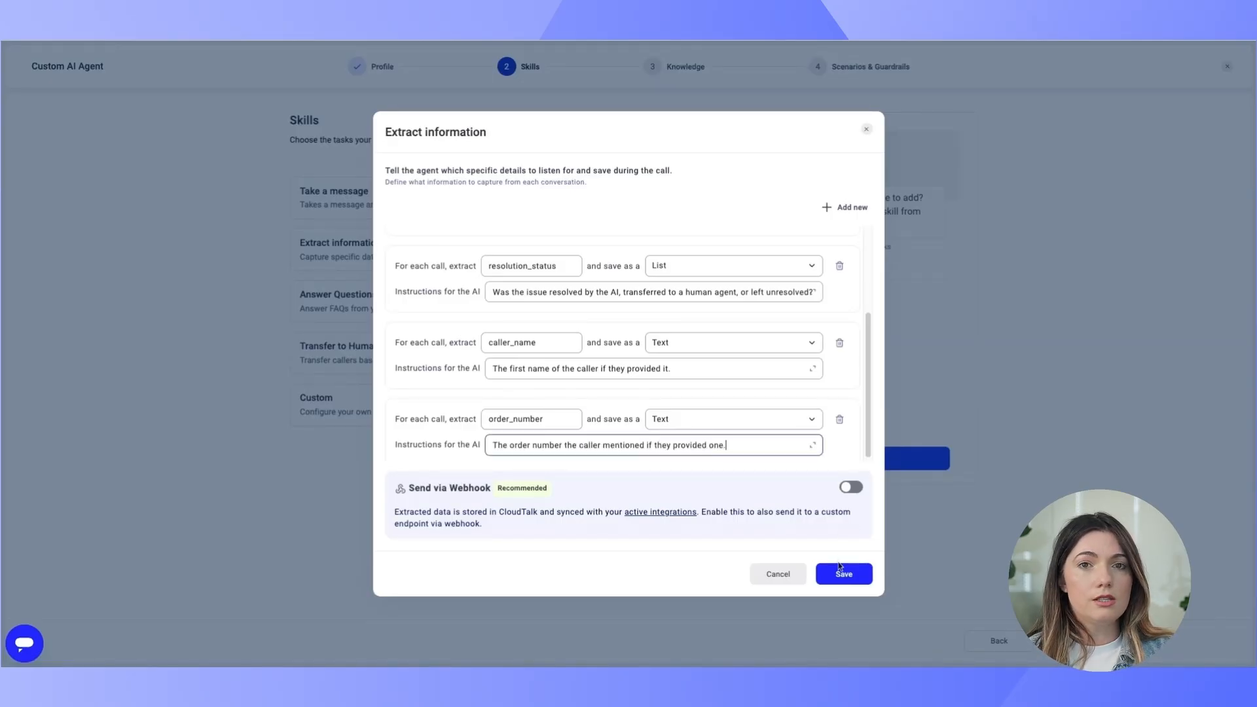
left_click(843, 574)
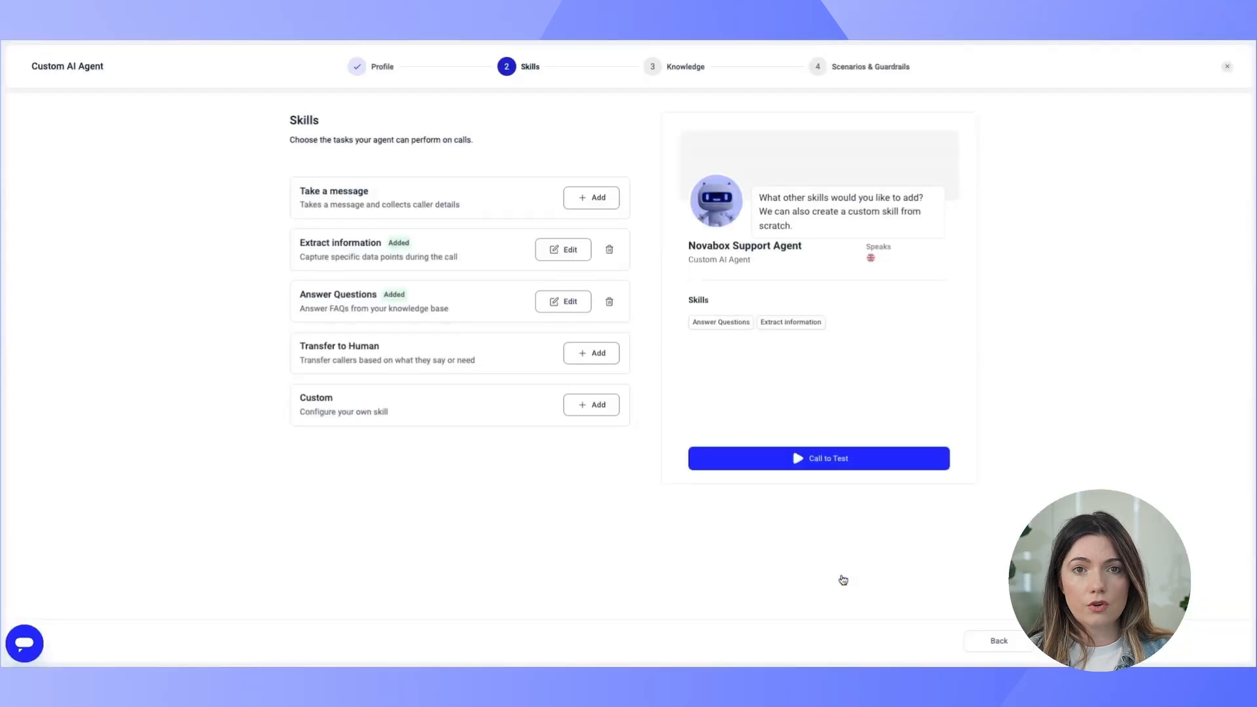
Start adding the Transfer to Human skill and create two additional blank transfer rules in it.
left_click(583, 360)
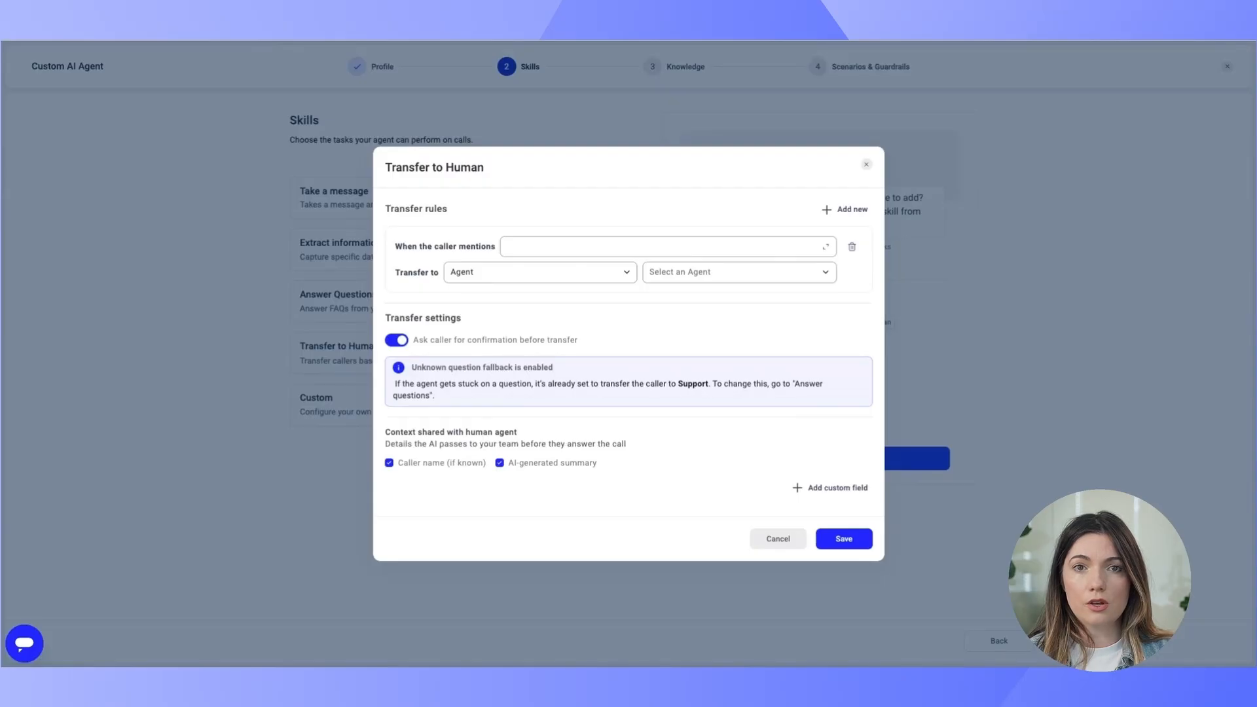
left_click(848, 210)
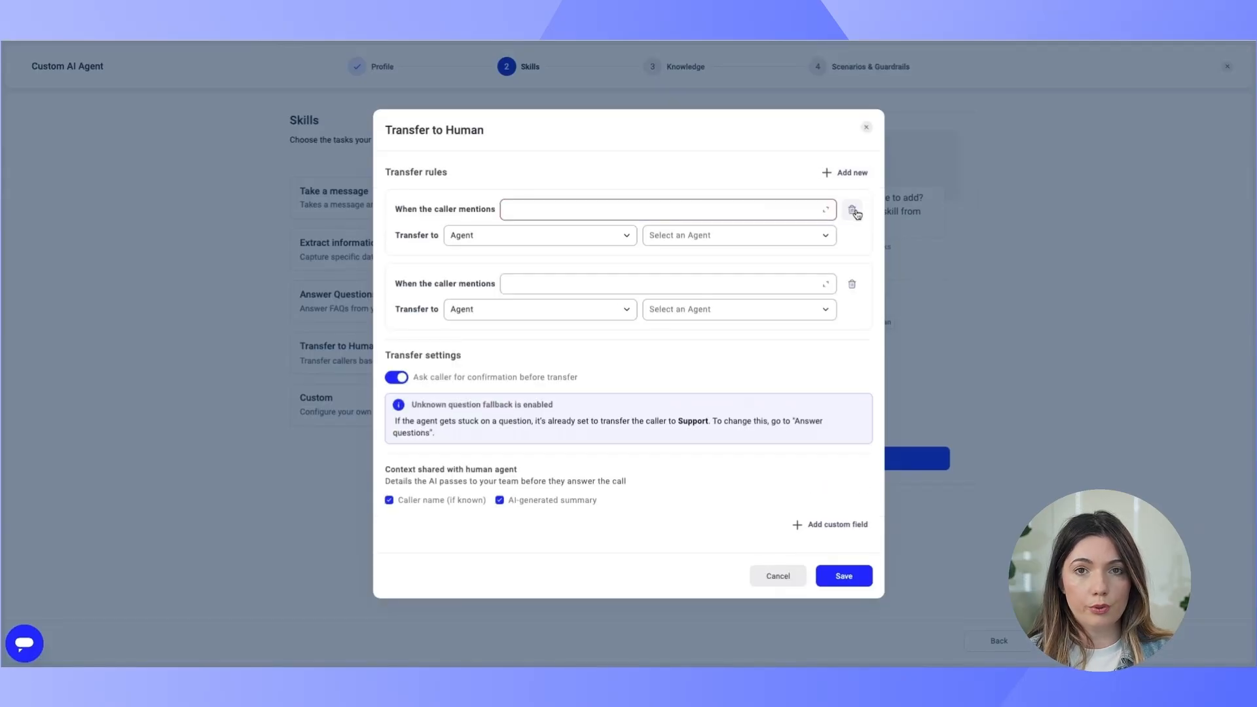
left_click(851, 173)
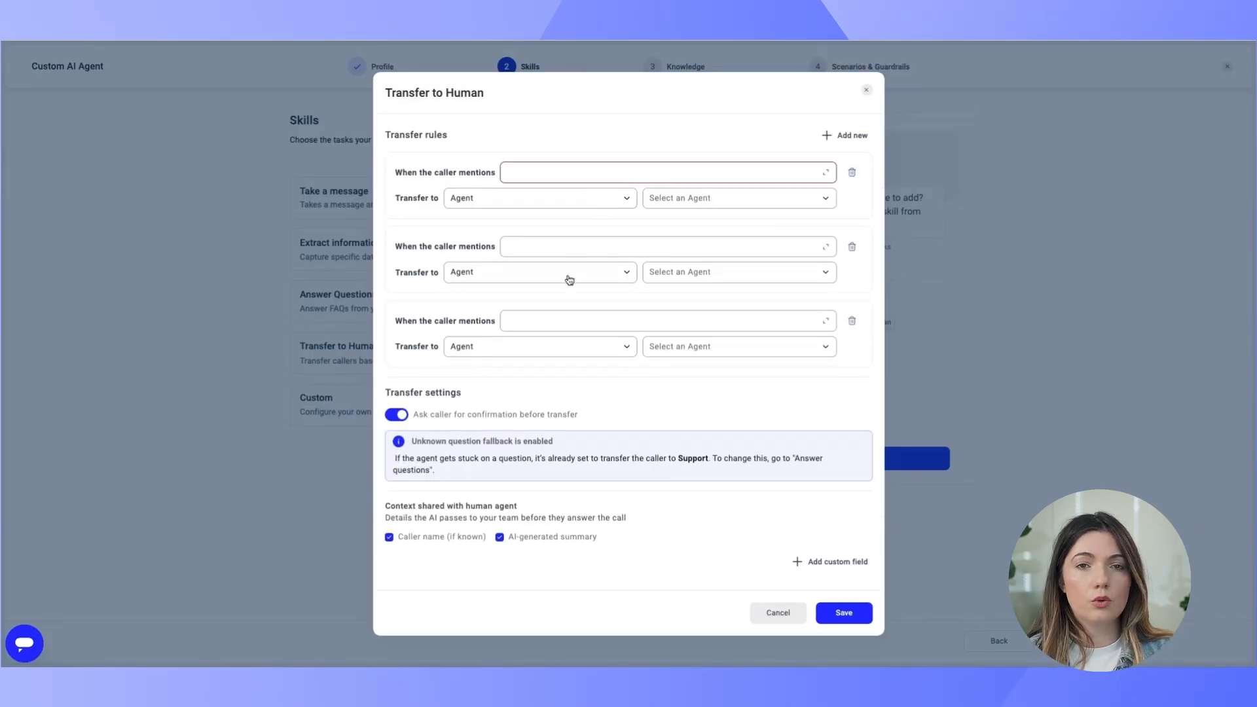
Make the first rule transfer to the Support group when the caller mentions "they want to speak to a human or a real person".
type("they want to speak to a human or a real person")
left_click(541, 201)
left_click(517, 246)
left_click(759, 198)
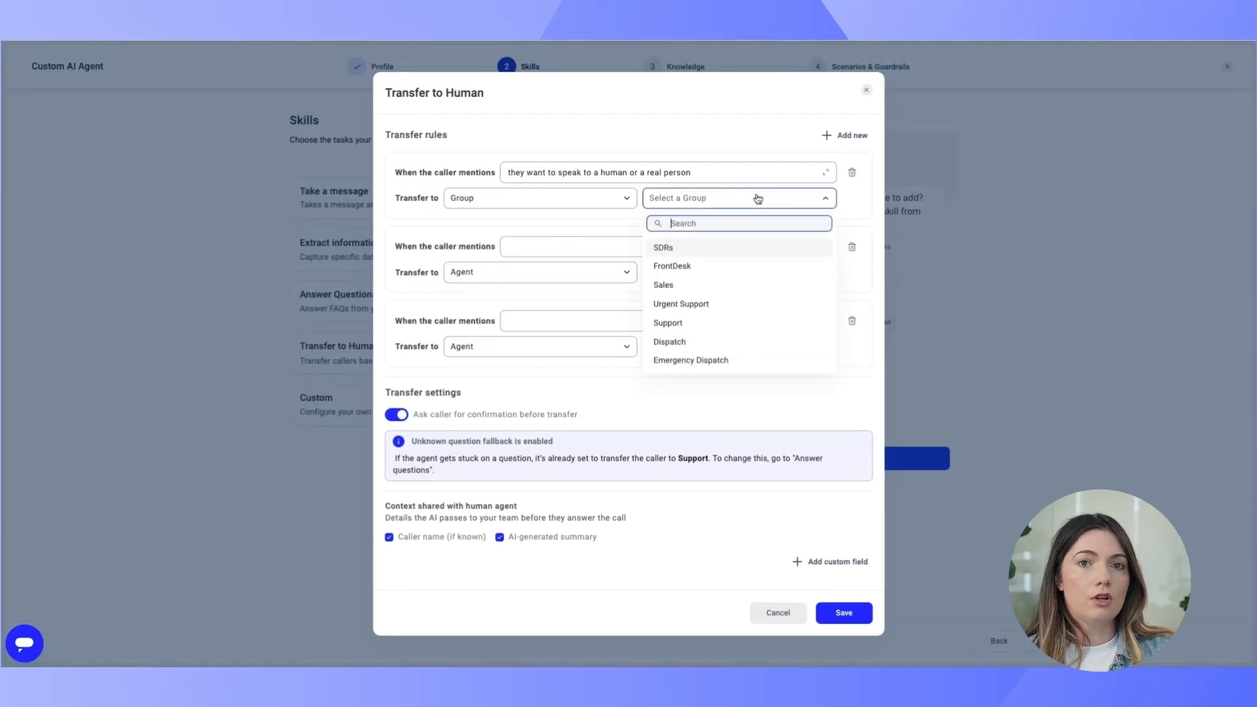
left_click(694, 324)
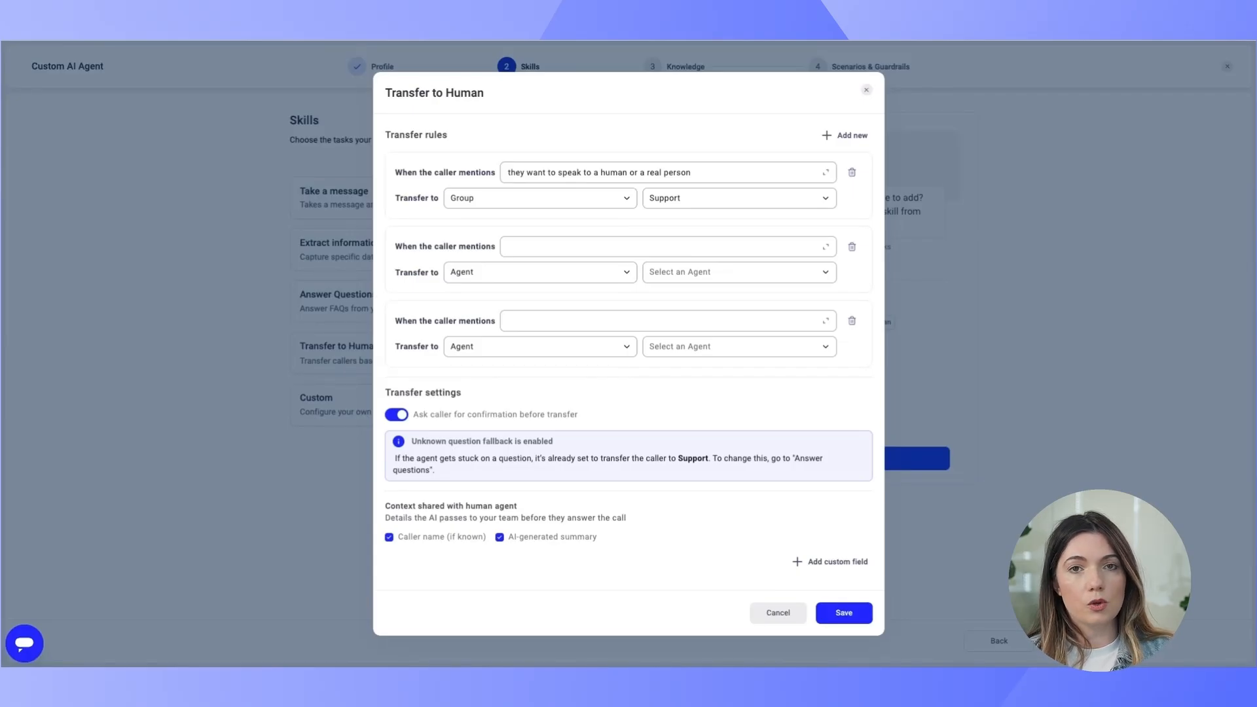
In the second rule, send to a specific agent callers mentioning "they are angry, that they have called before about the same issue, or says this is unacceptable".
left_click(577, 246)
key("ctrl+v")
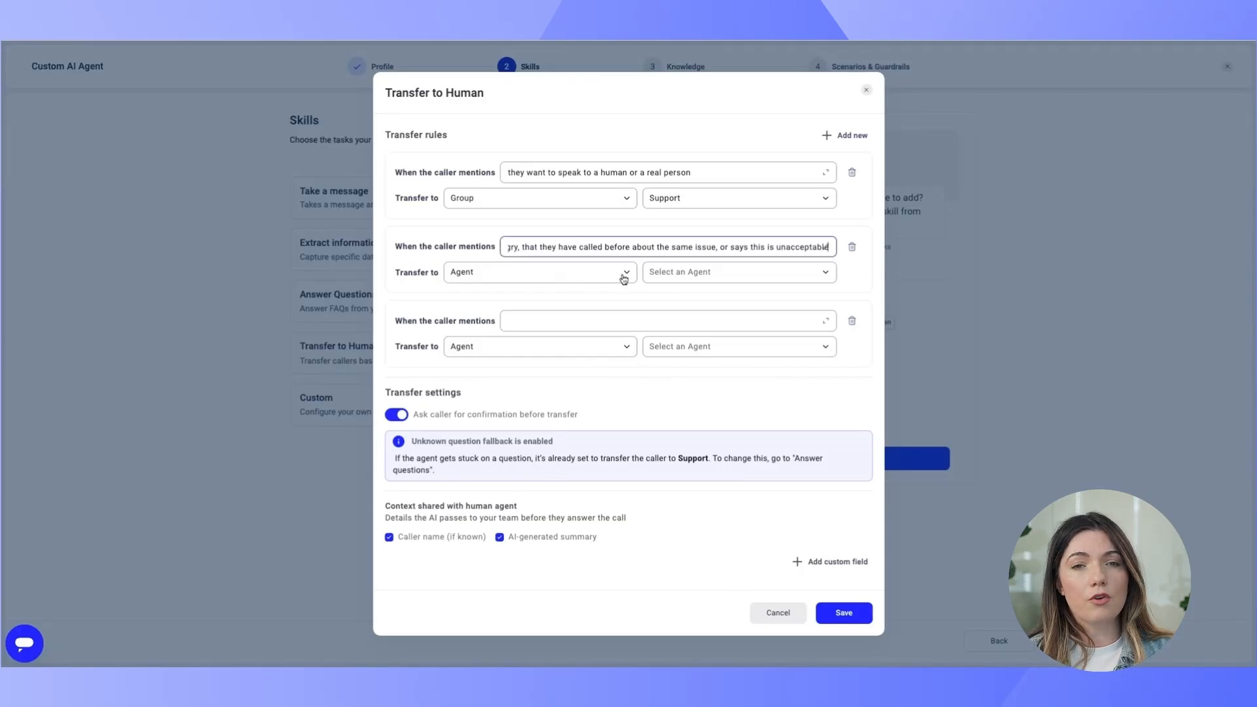
left_click(590, 273)
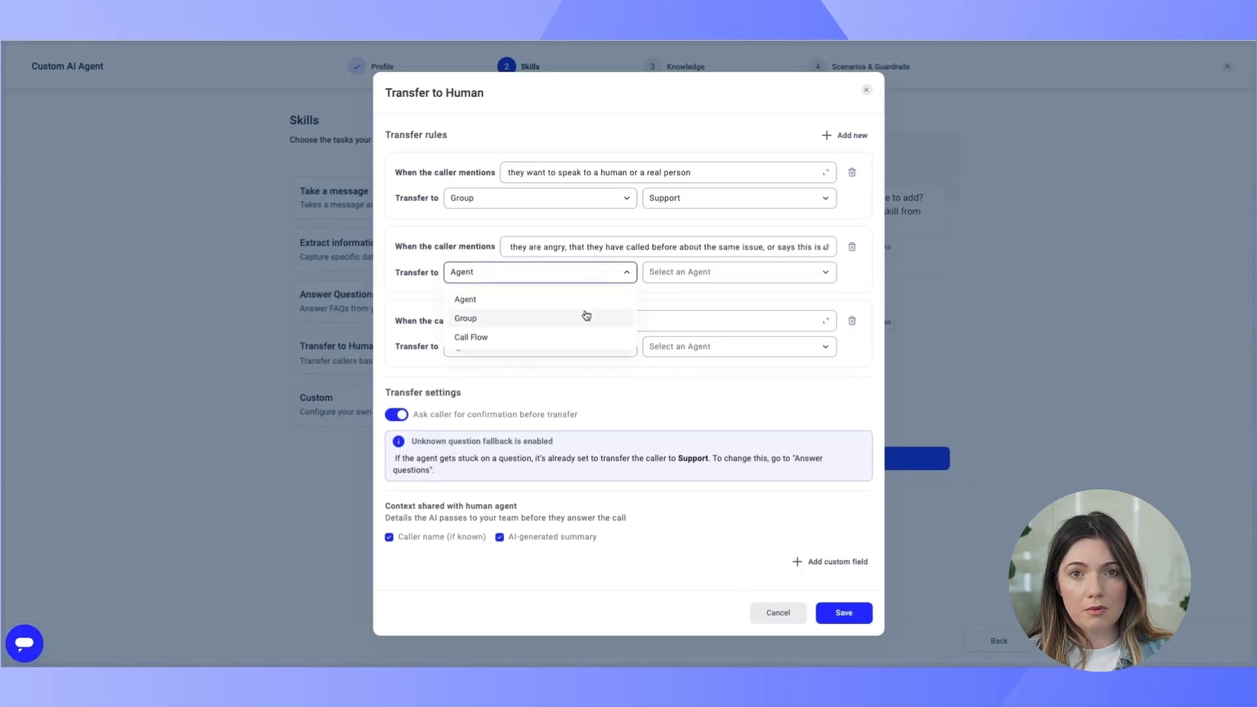
left_click(571, 301)
left_click(723, 275)
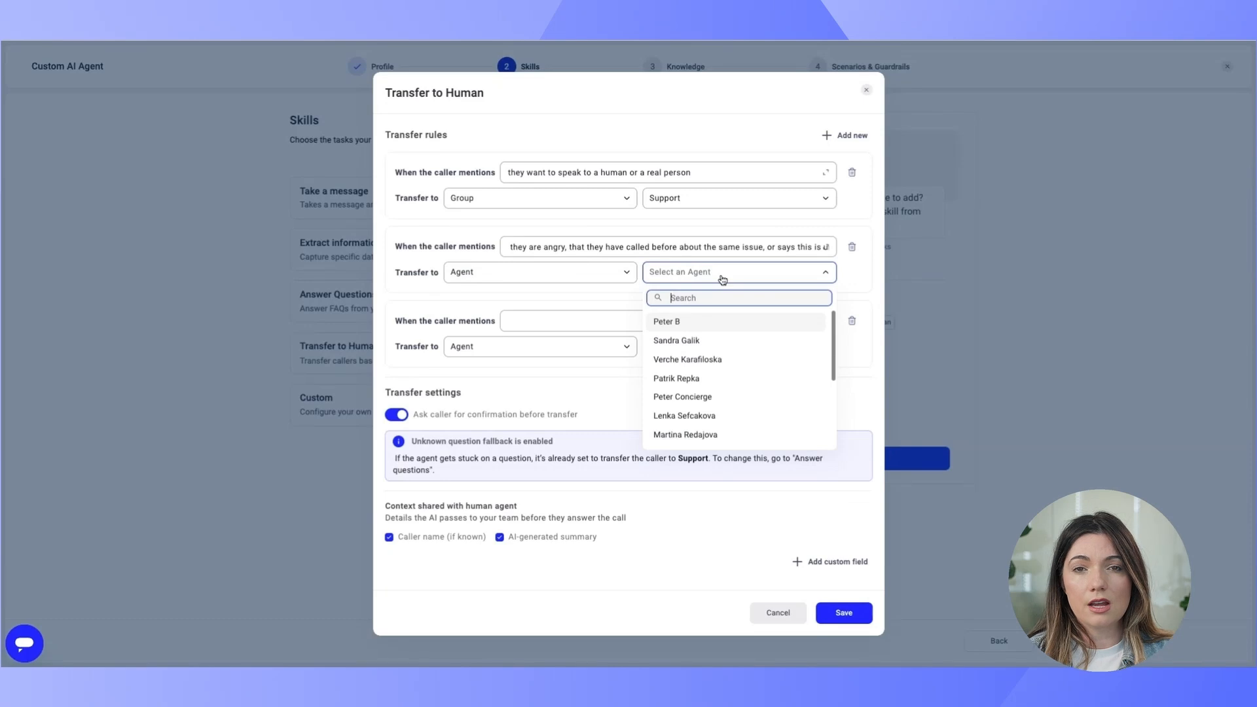
type("se")
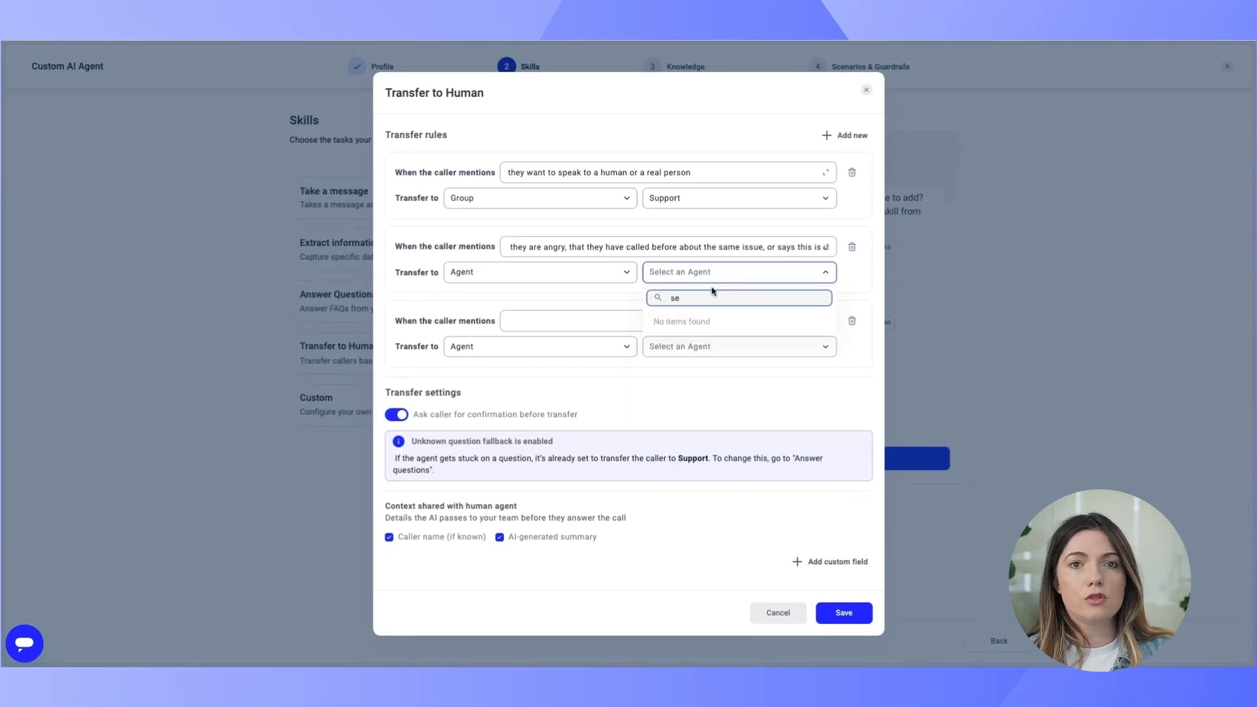
left_click(707, 328)
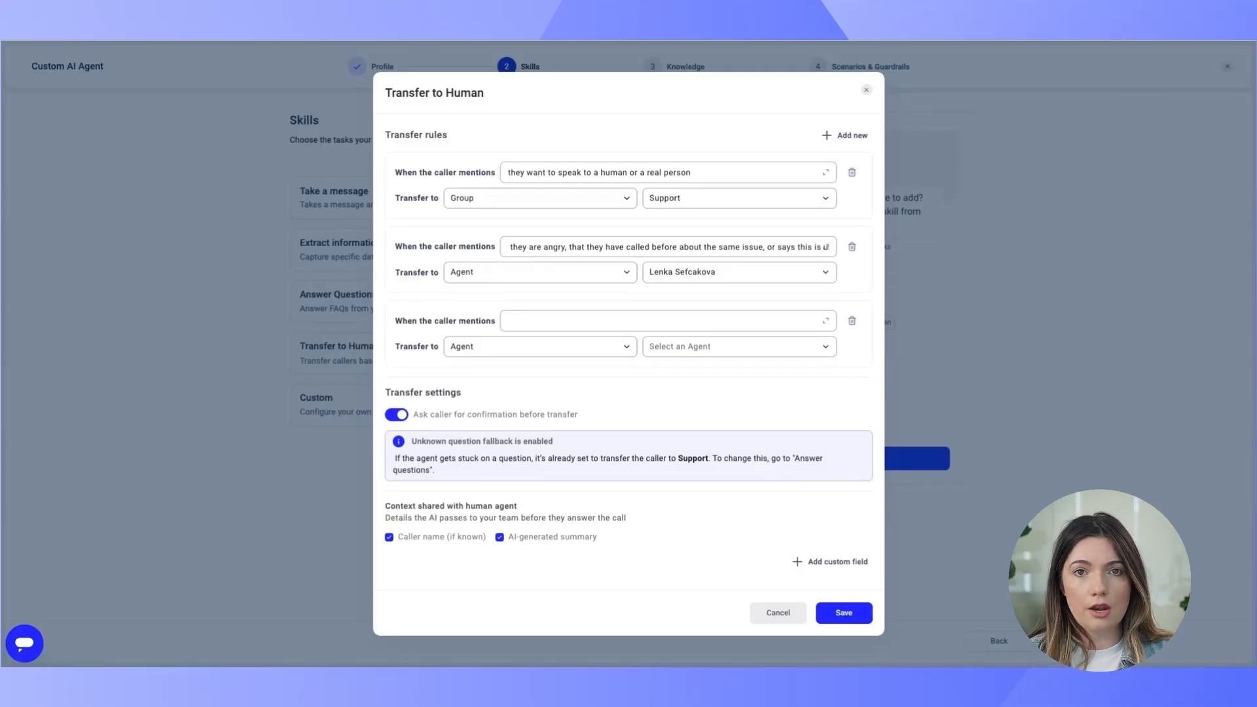
Make the third rule transfer to the same agent callers mentioning "an unauthorized charge or that someone used their account without their permission".
left_click(517, 320)
key("ctrl+v")
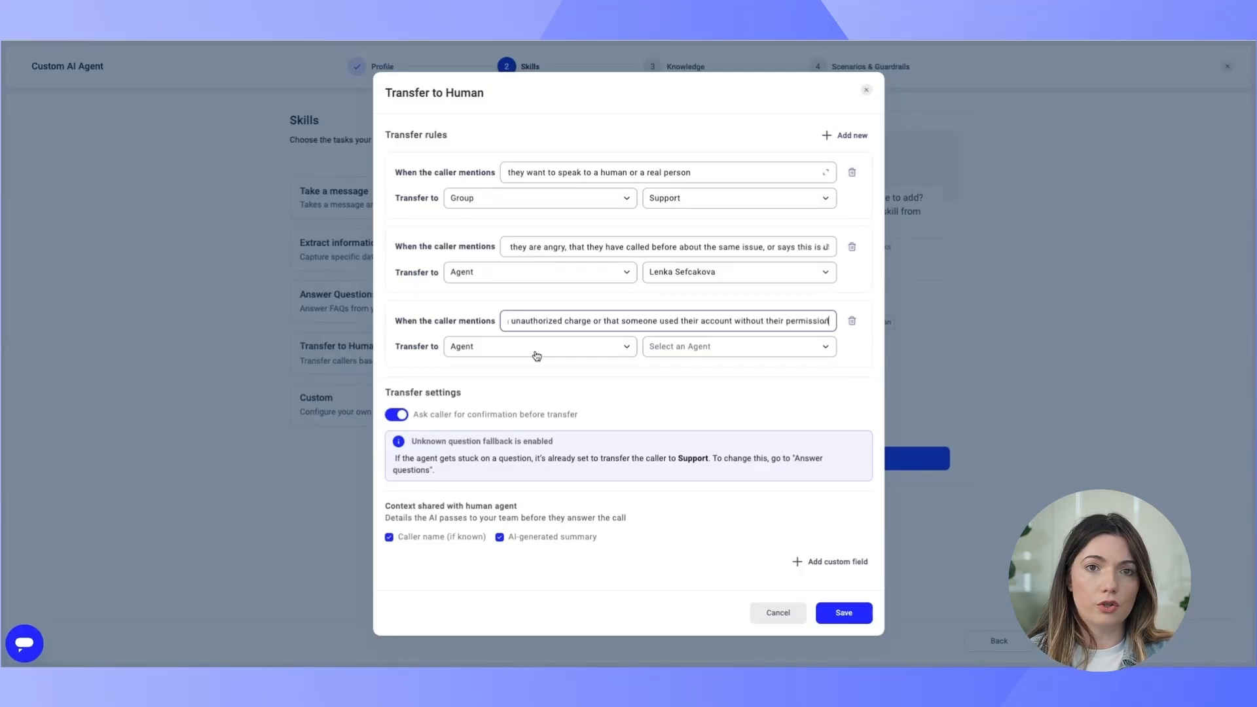
left_click(707, 349)
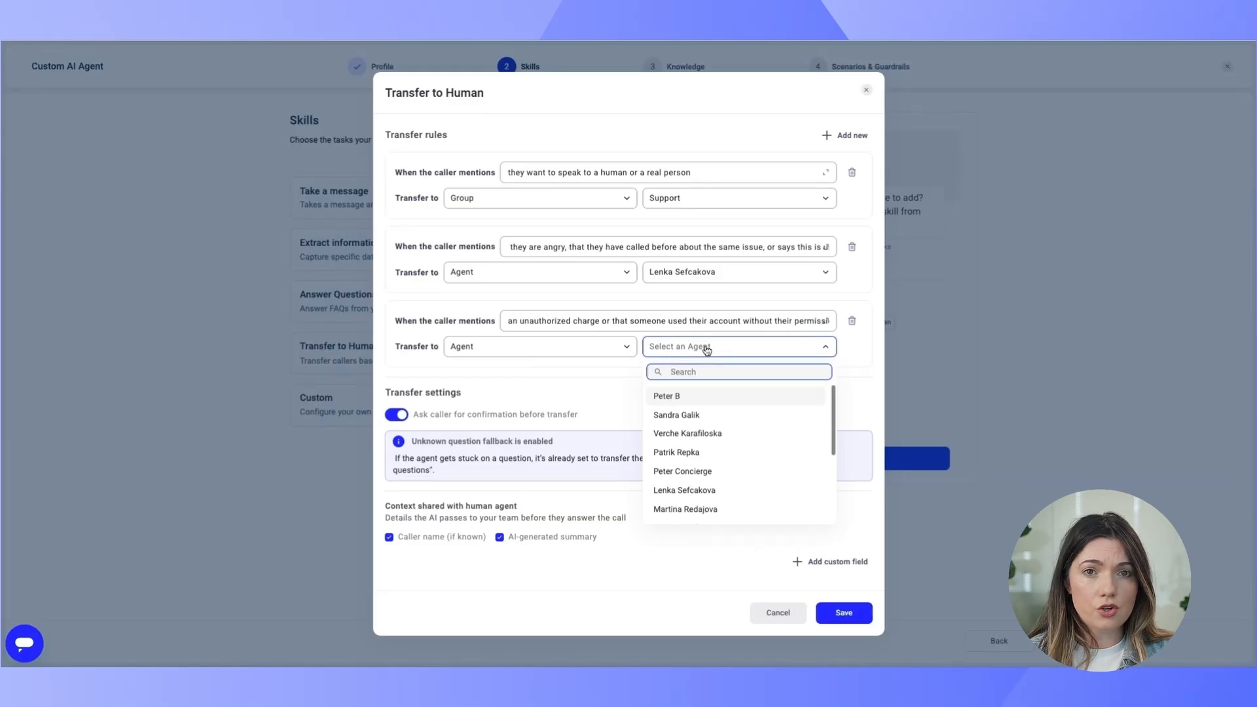
type("lenk")
left_click(707, 396)
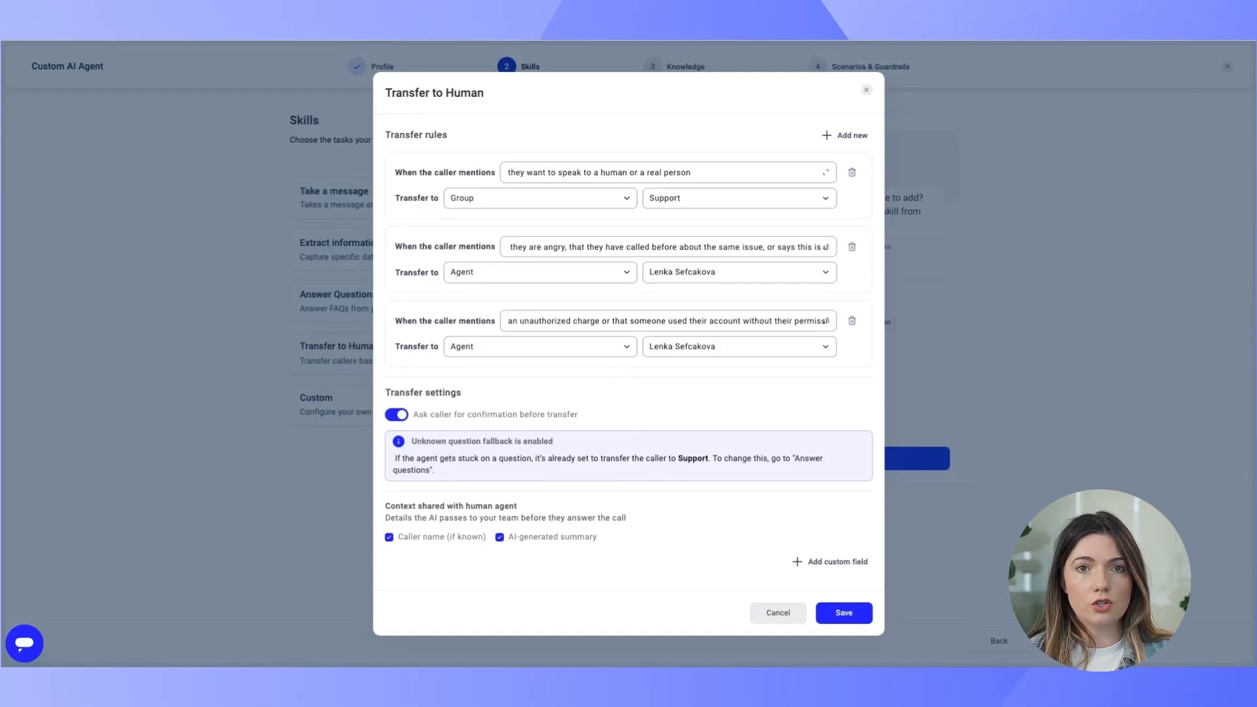
Add three blank custom fields to the context shared with the human agent.
left_click(838, 563)
left_click(833, 553)
left_click(833, 553)
scroll(773, 505, "down", 3)
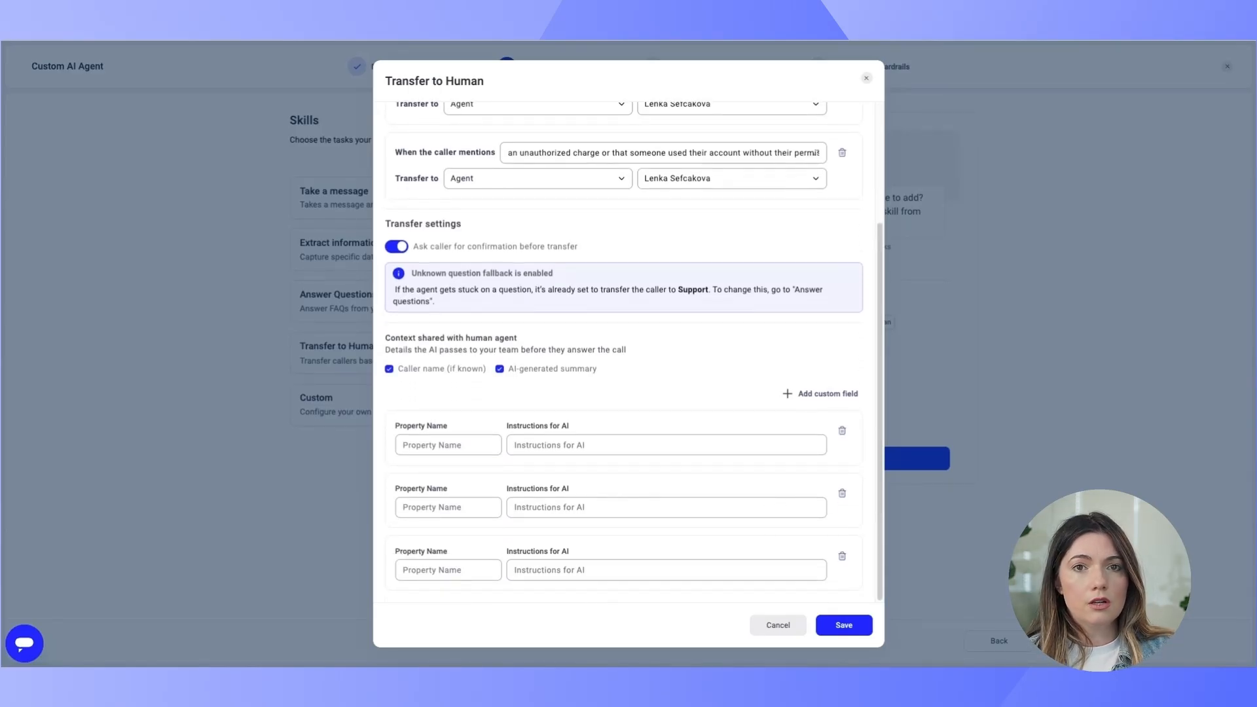
Name the first custom context field issue_category with the AI instruction "The category of issue the caller described.".
left_click(439, 445)
type("issue_category")
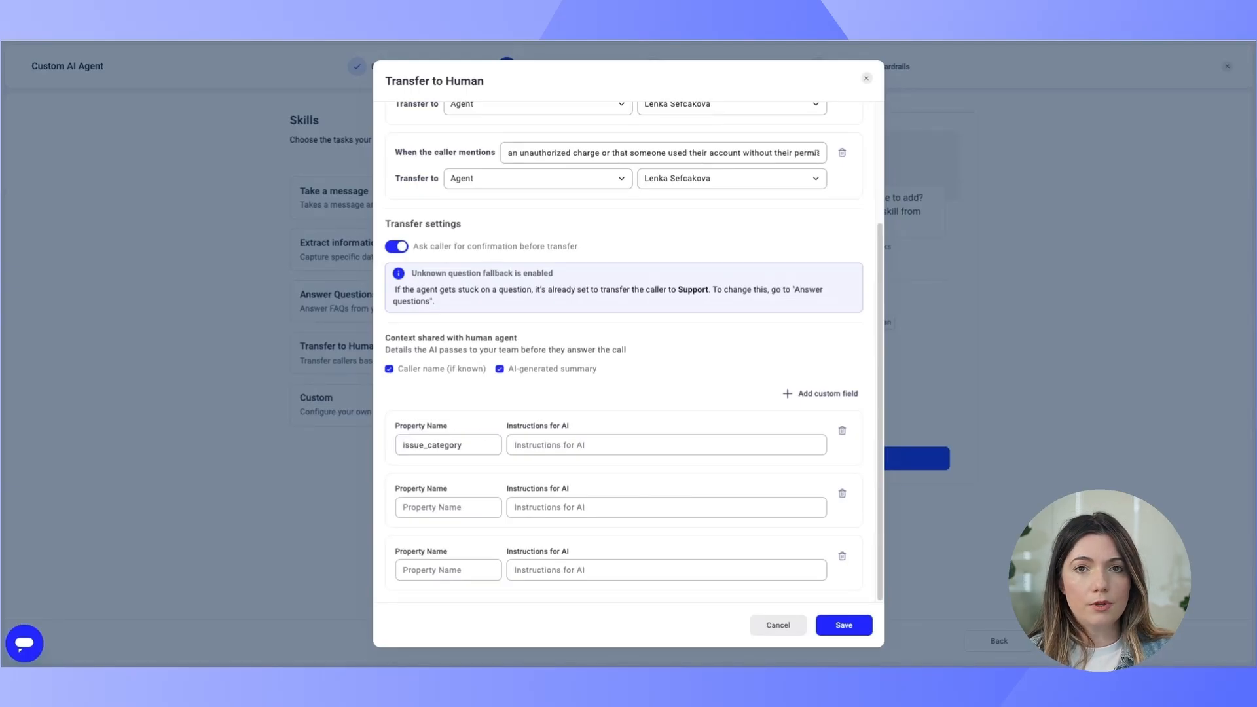
left_click(655, 444)
type("The category of issue the caller described.")
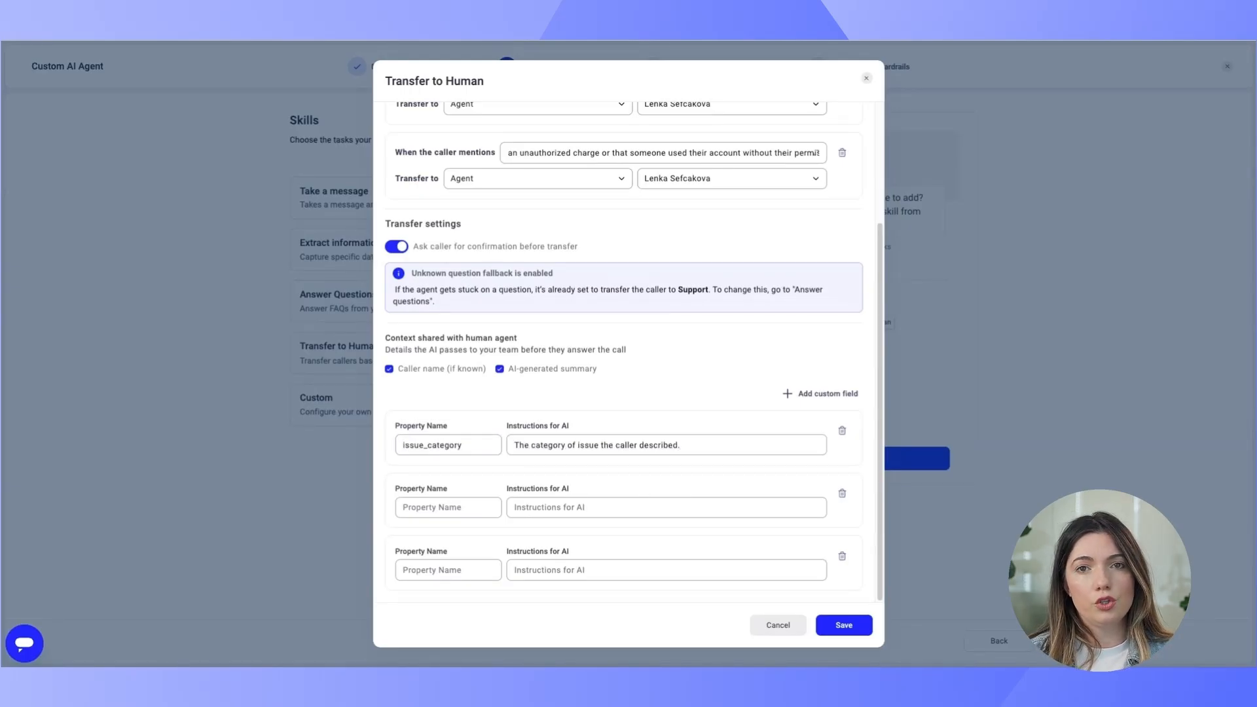
Name the second custom context field issue_summary with the AI instruction "A one to two sentence description of the problem.".
left_click(491, 508)
type("issue_summary")
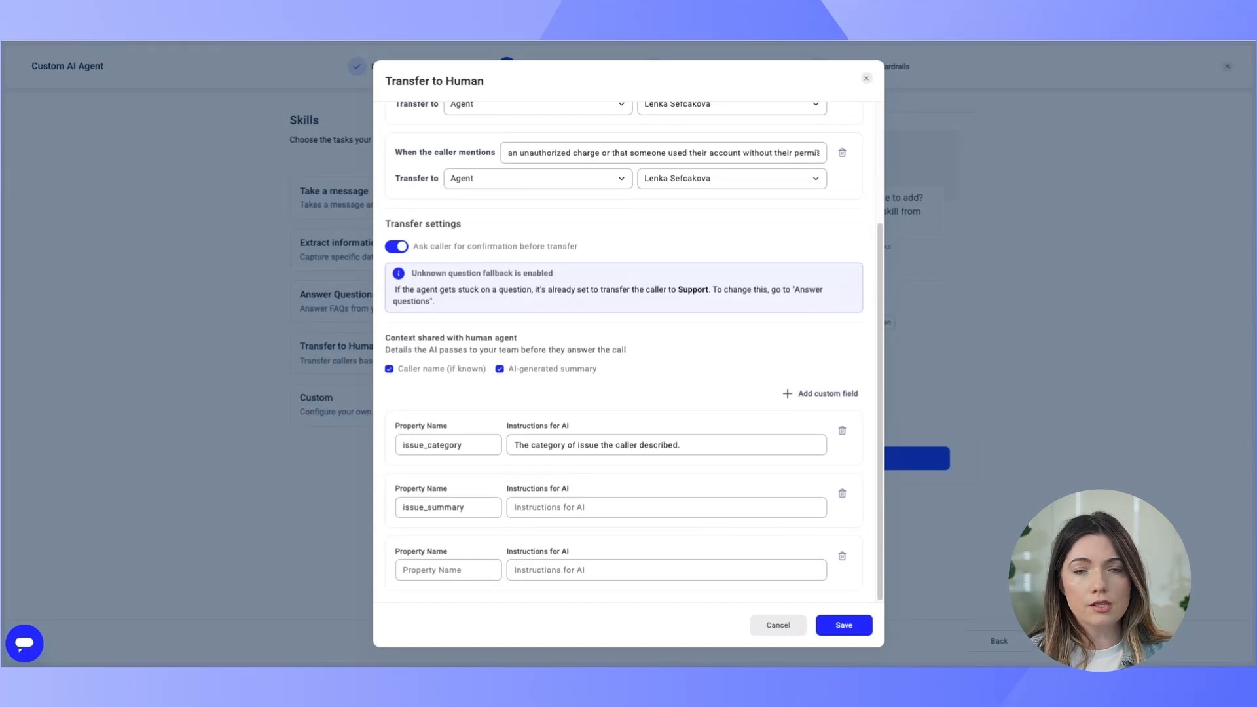
key("Tab")
type("A one to two sentence description of the problem.")
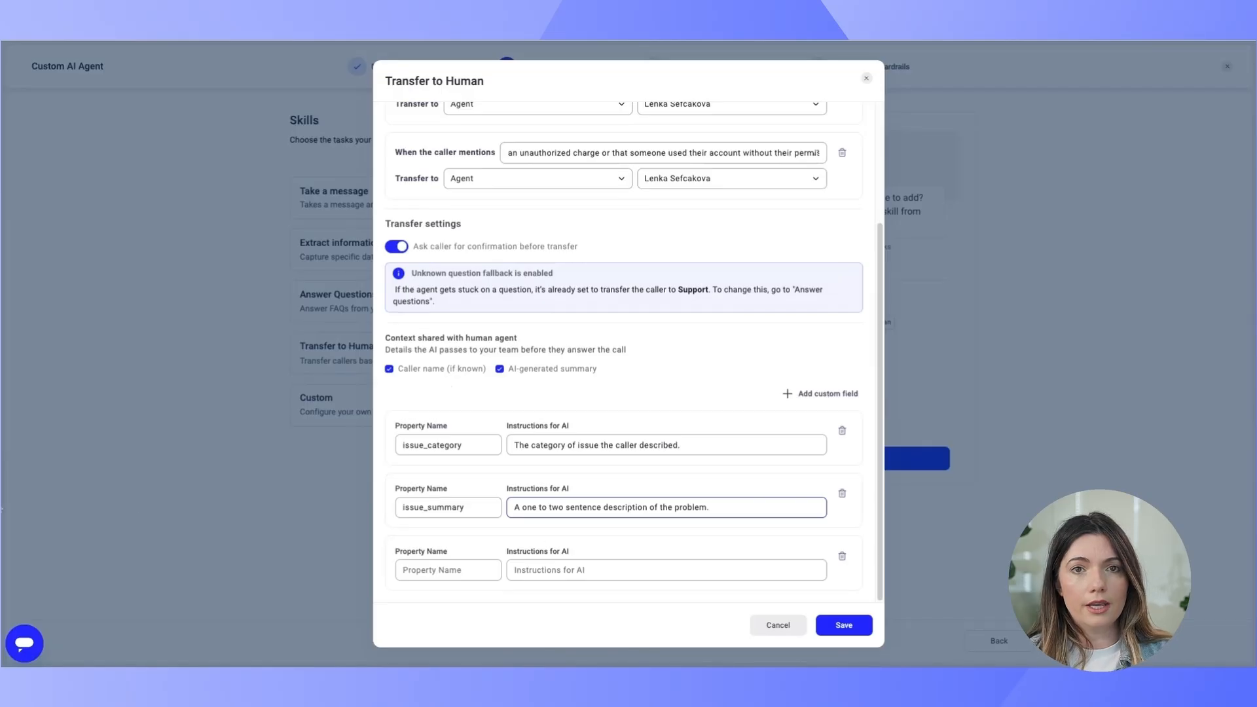
Name the third custom context field order_number, instructed "The order number the caller mentioned if they provided one.", and save the Transfer to Human skill.
key("Tab")
type("order_number")
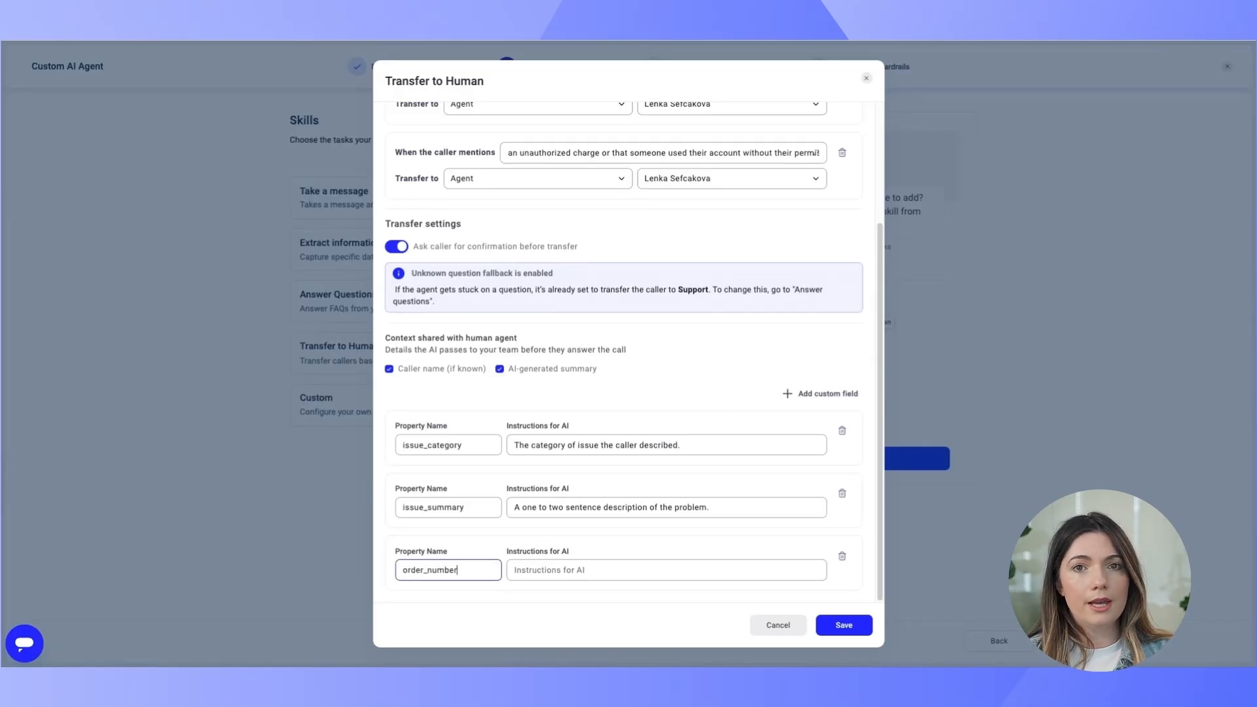
key("Tab")
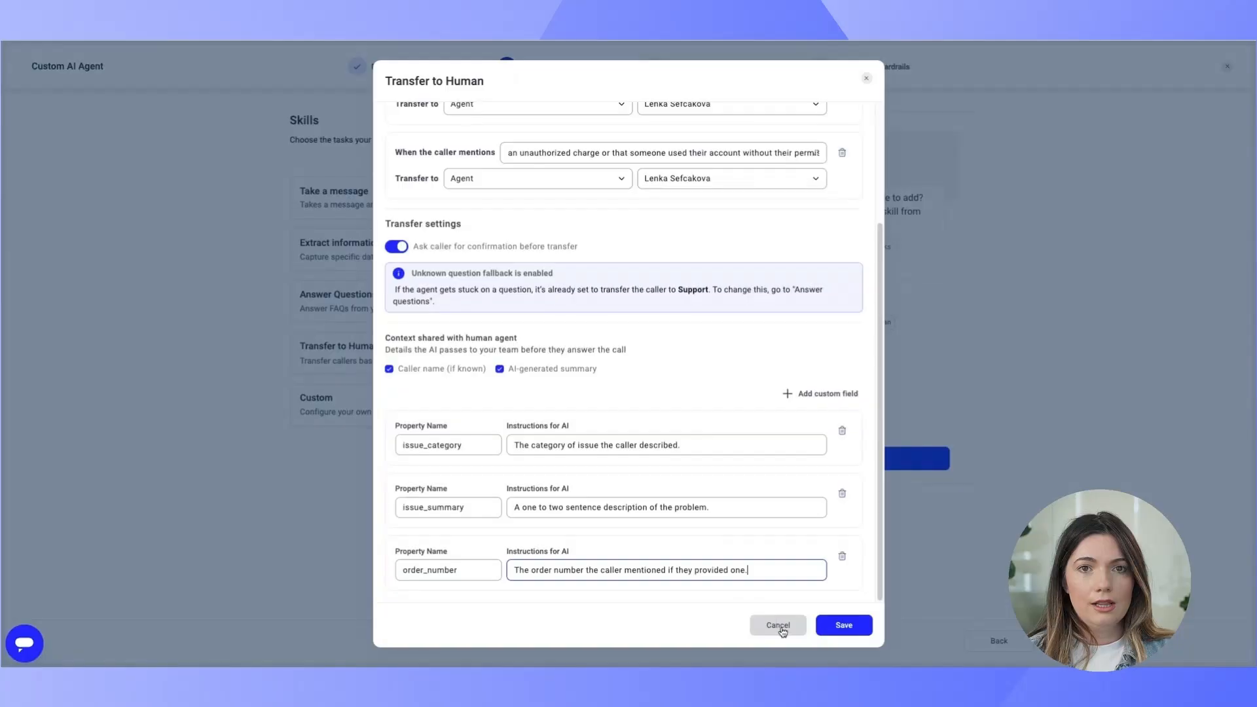
left_click(842, 627)
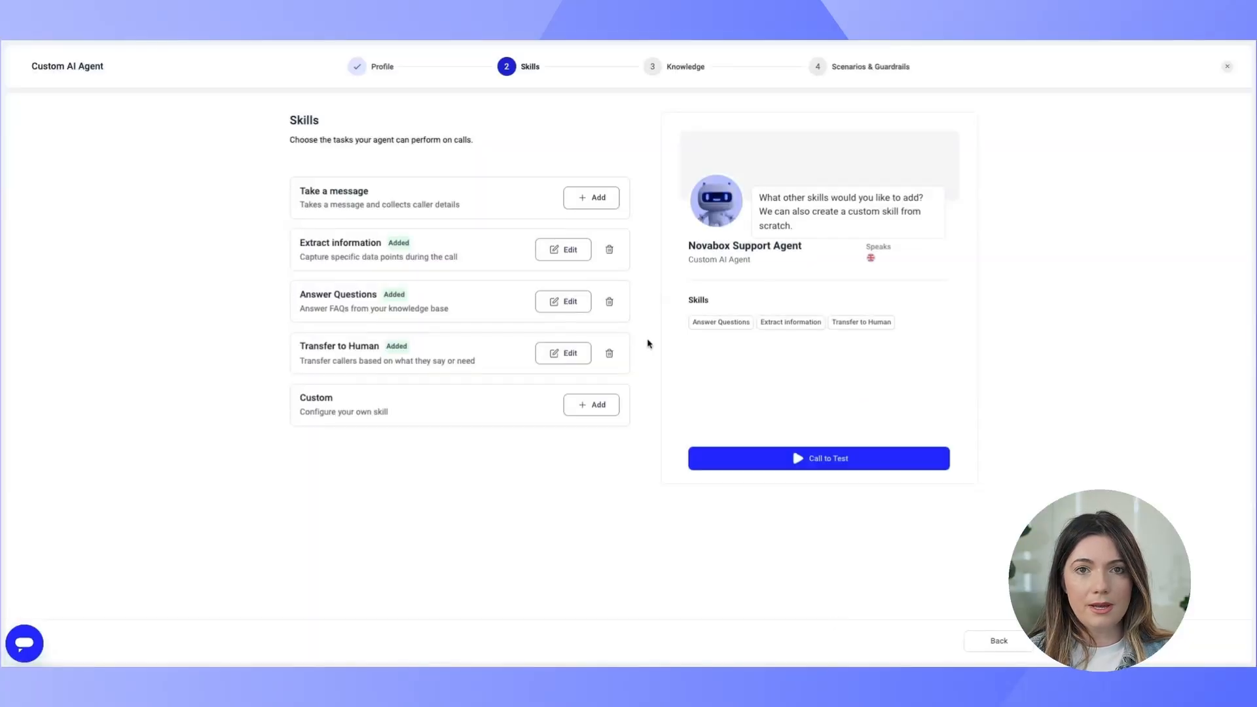
Add the Take a message skill, responding "Got it. I have noted your message and a member of our support team will be in touch with you shortly.".
left_click(591, 198)
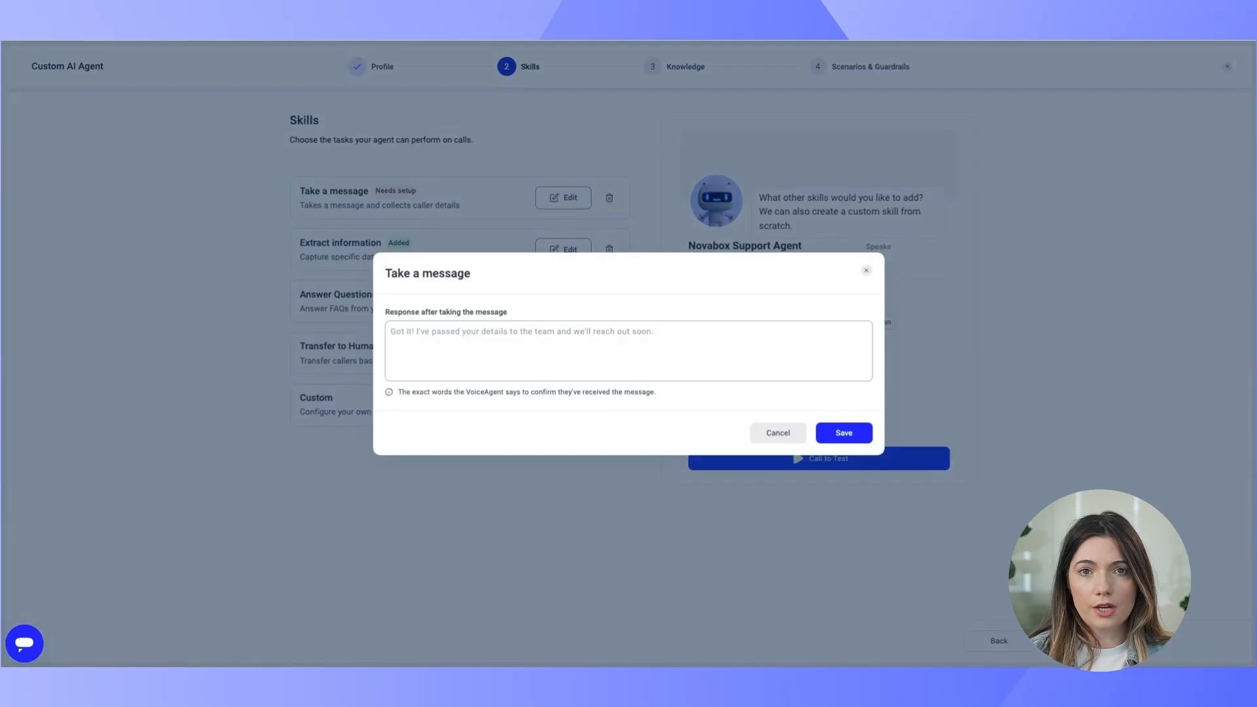
left_click(662, 336)
type("Got it. I have noted your message and a member of our support team will be in touch with you shortly.")
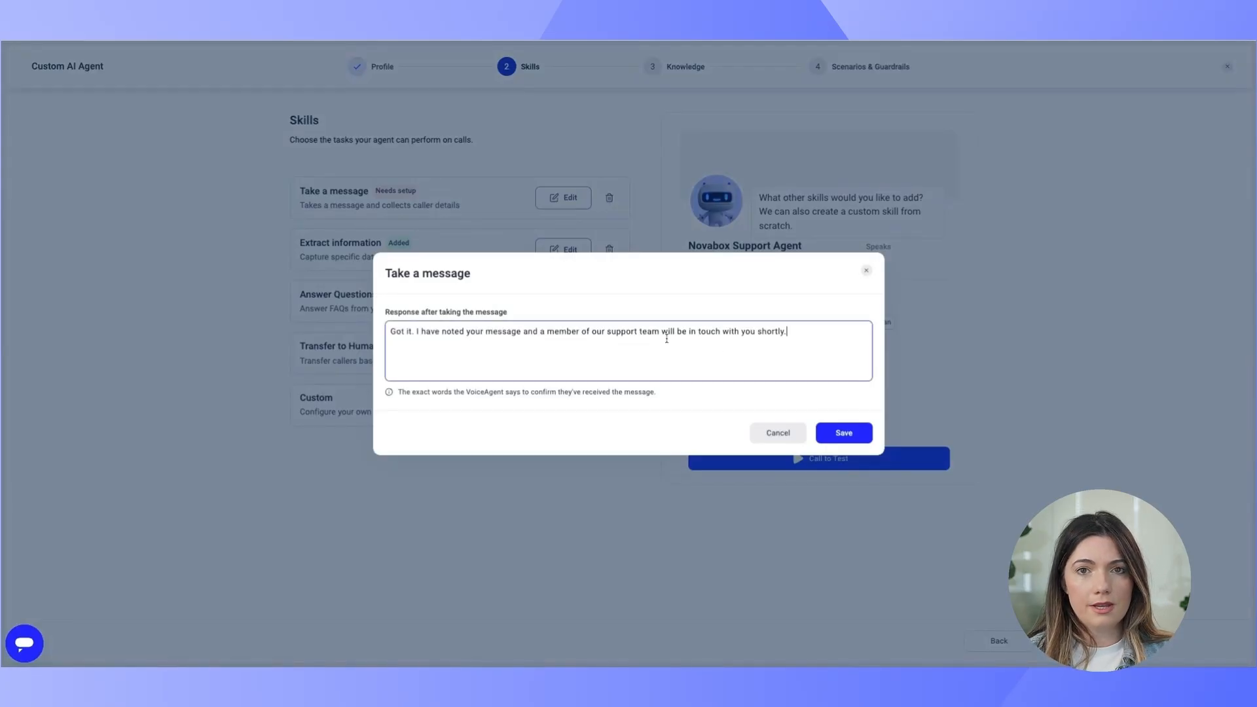
left_click(844, 434)
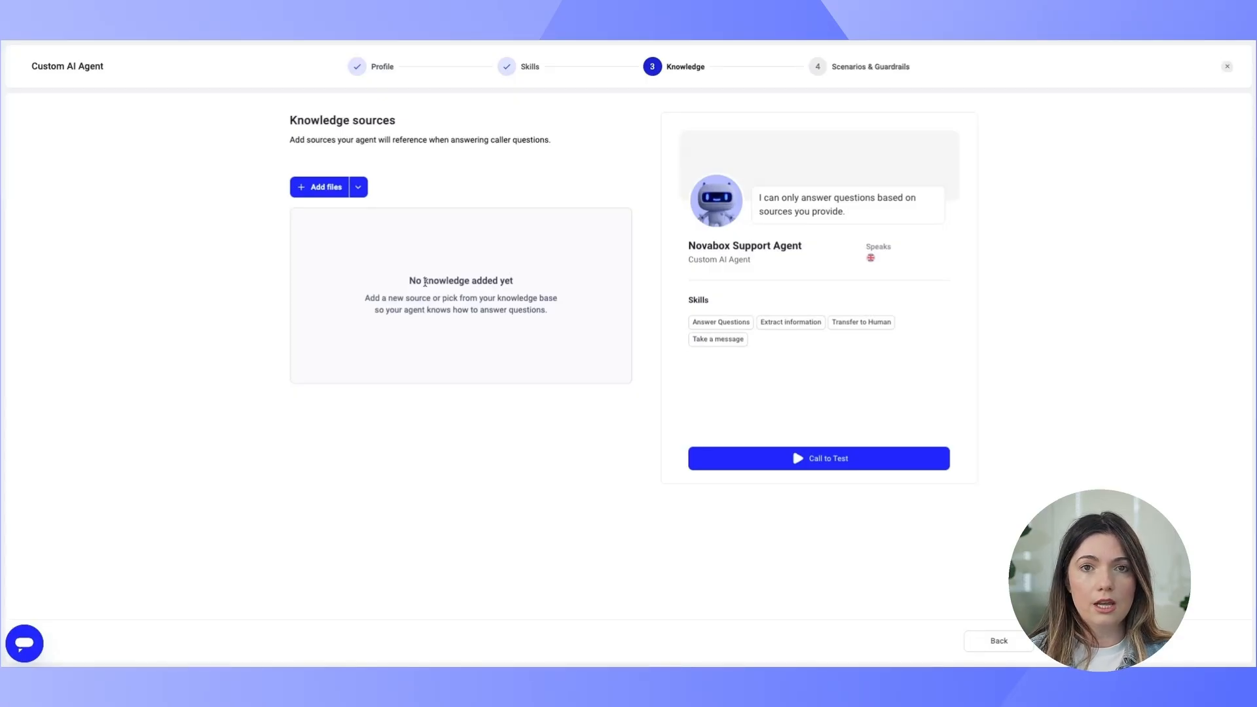
Add novabox_KB.pdf from the existing knowledge base as the agent's knowledge source.
left_click(324, 188)
left_click(360, 305)
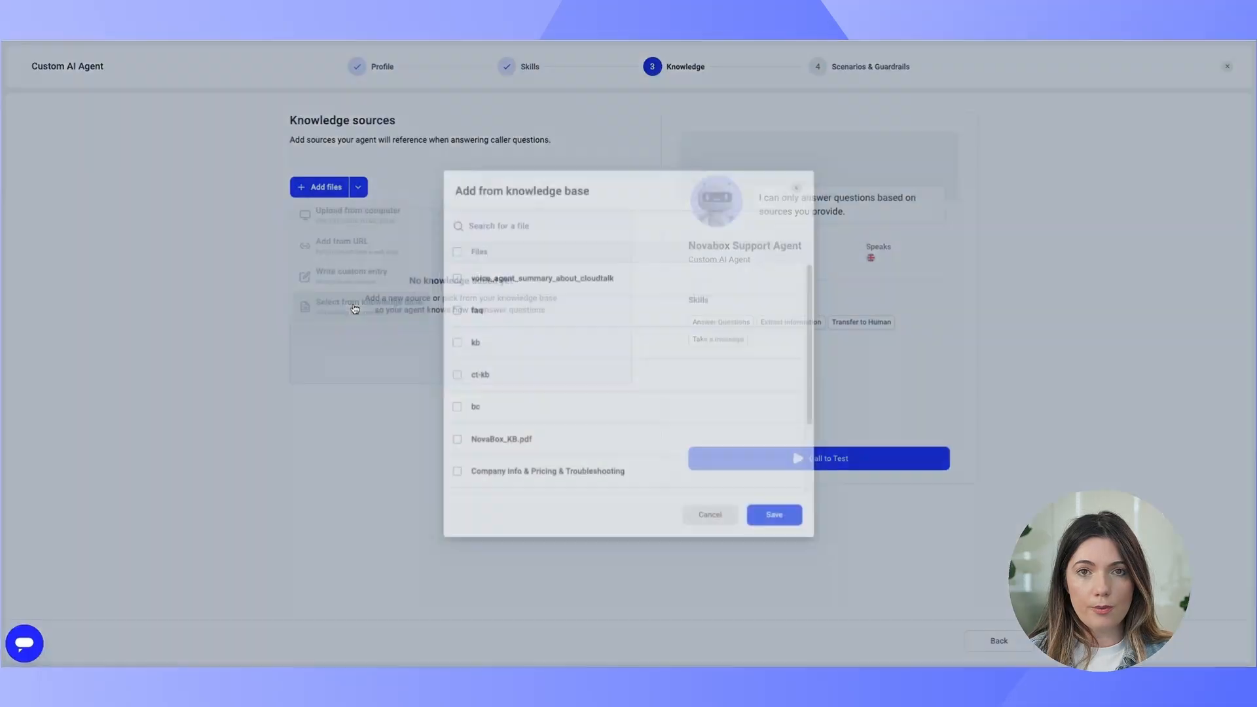
left_click(546, 223)
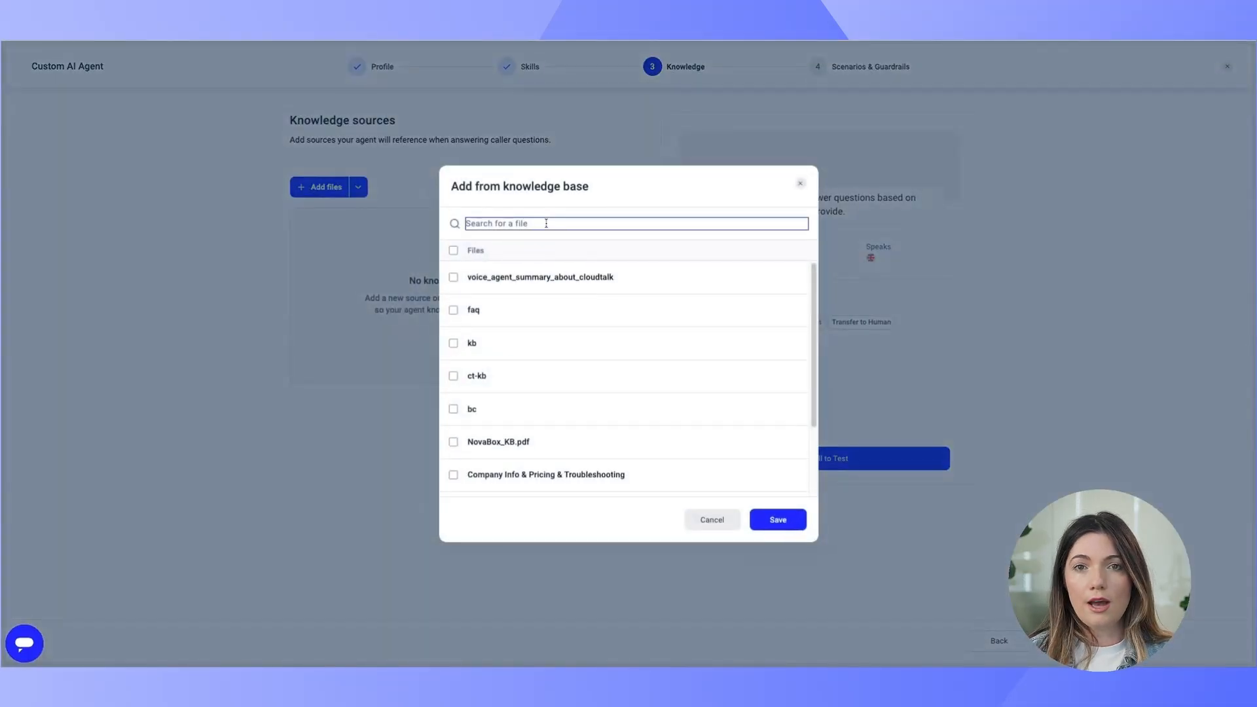
type("novab")
left_click(564, 392)
left_click(785, 437)
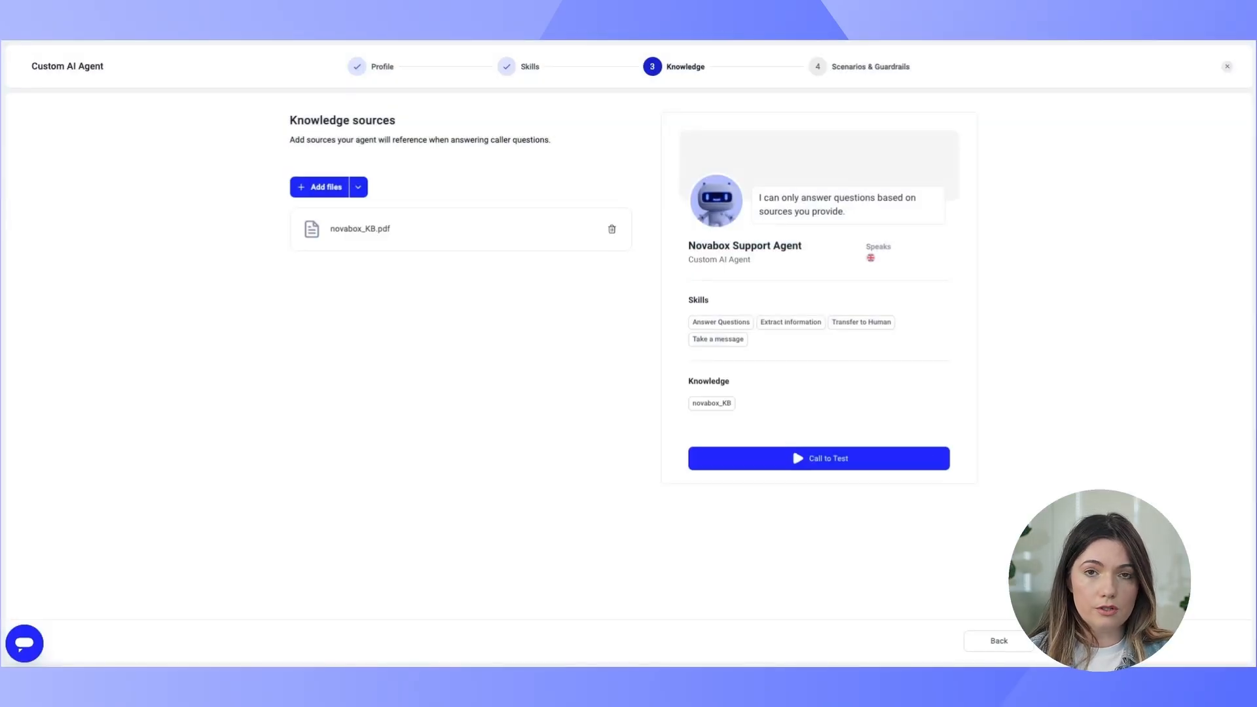
Proceed to Scenarios & Guardrails and add a scenario for when "The caller uses aggressive or abusive language during the conversation".
left_click(1079, 641)
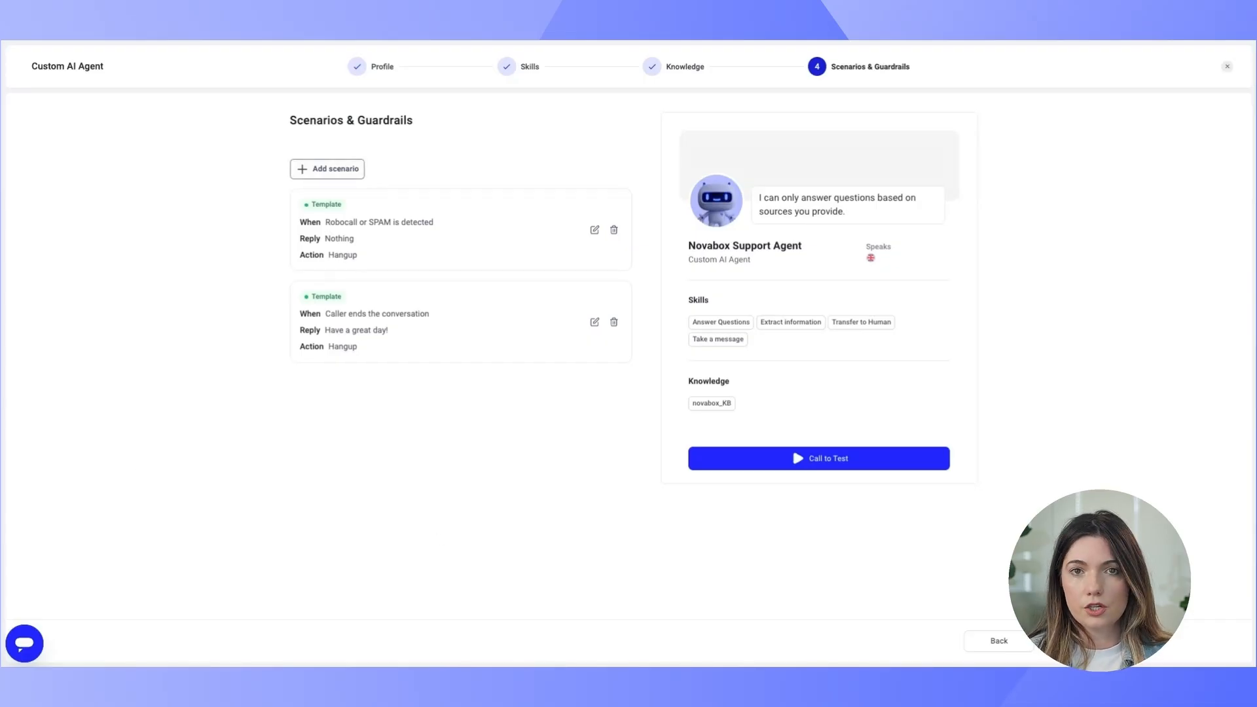
left_click(327, 168)
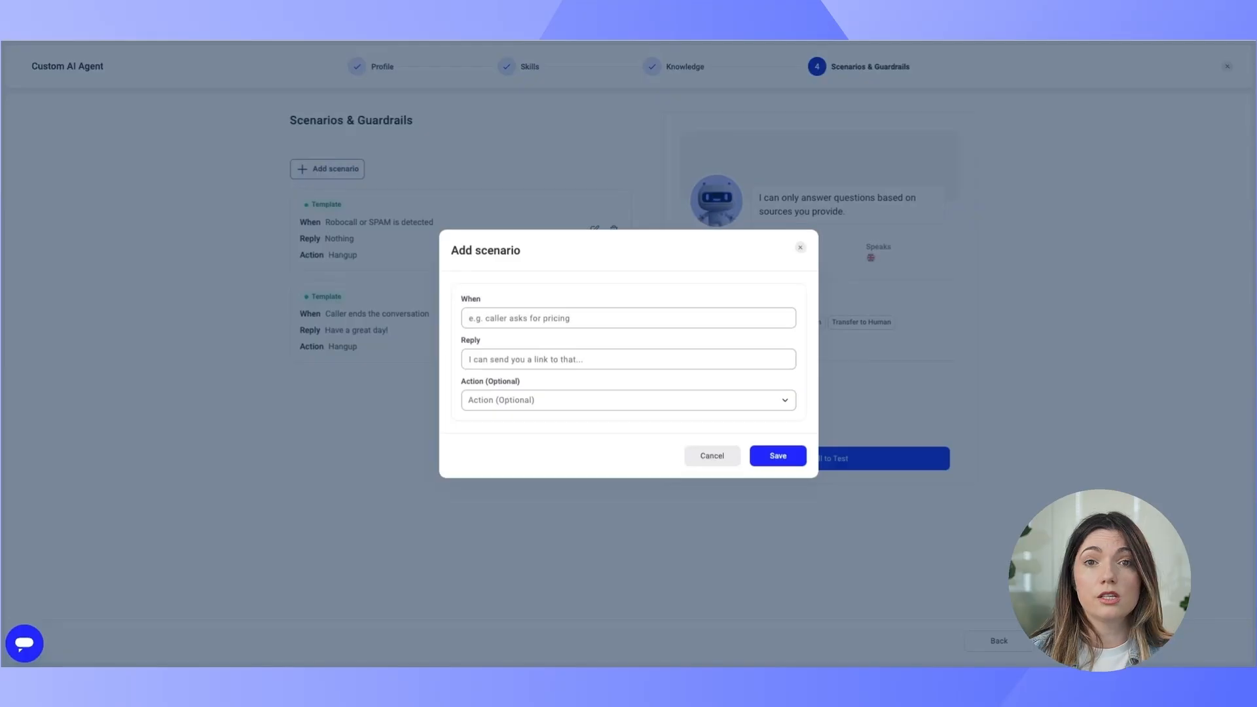
left_click(605, 316)
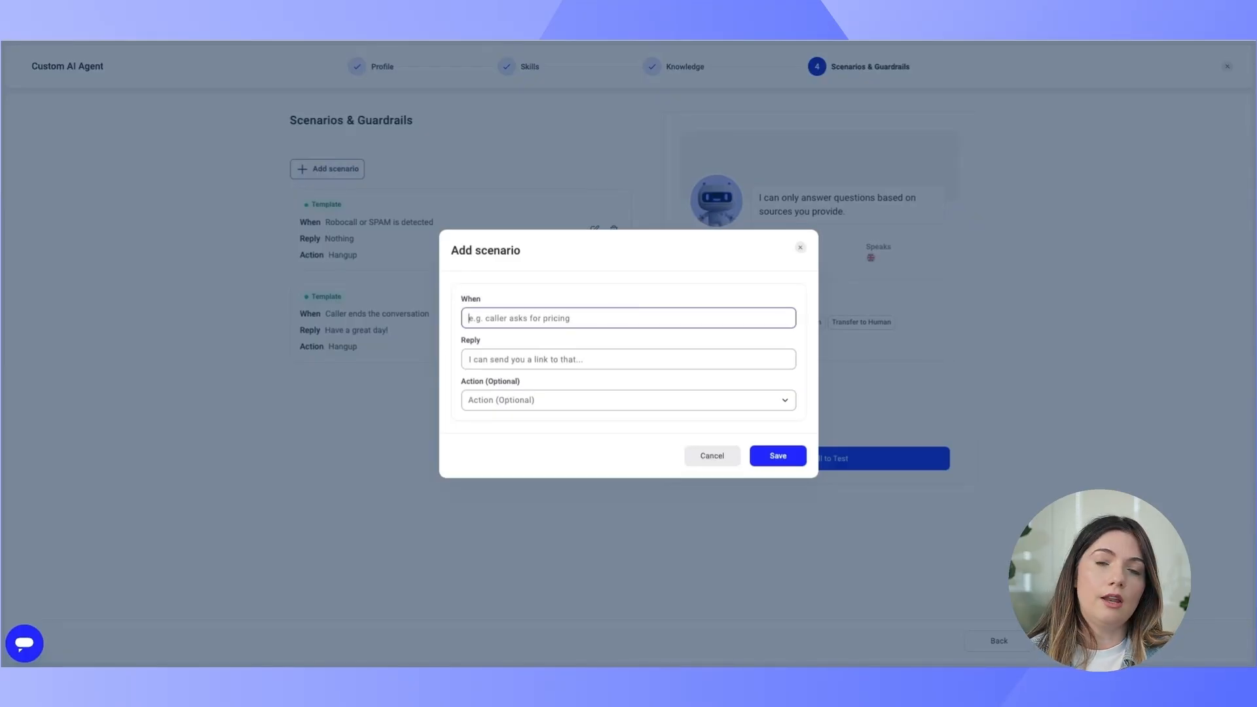
type("The caller uses aggressive or abusive language during the conversation")
Set the abusive-language scenario's reply to "I completely understand your frustration. I will send a message to raise a ticket.".
left_click(592, 367)
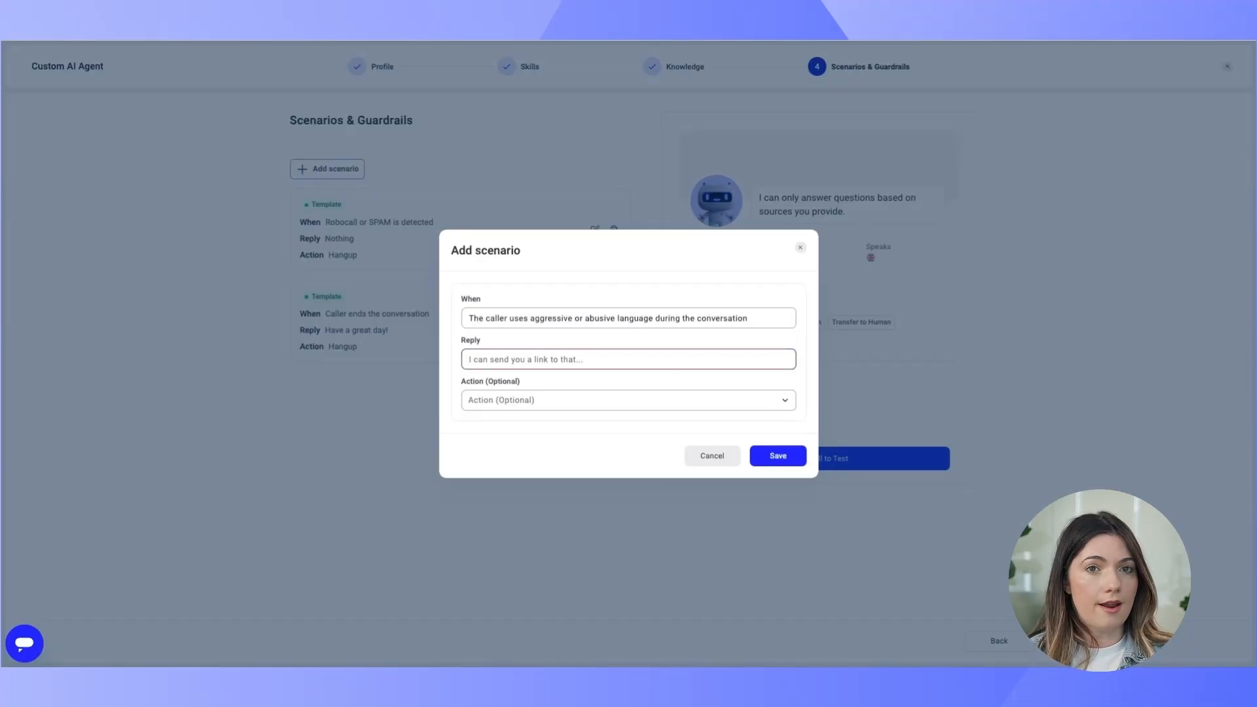
type("I completely understand your frustration. I")
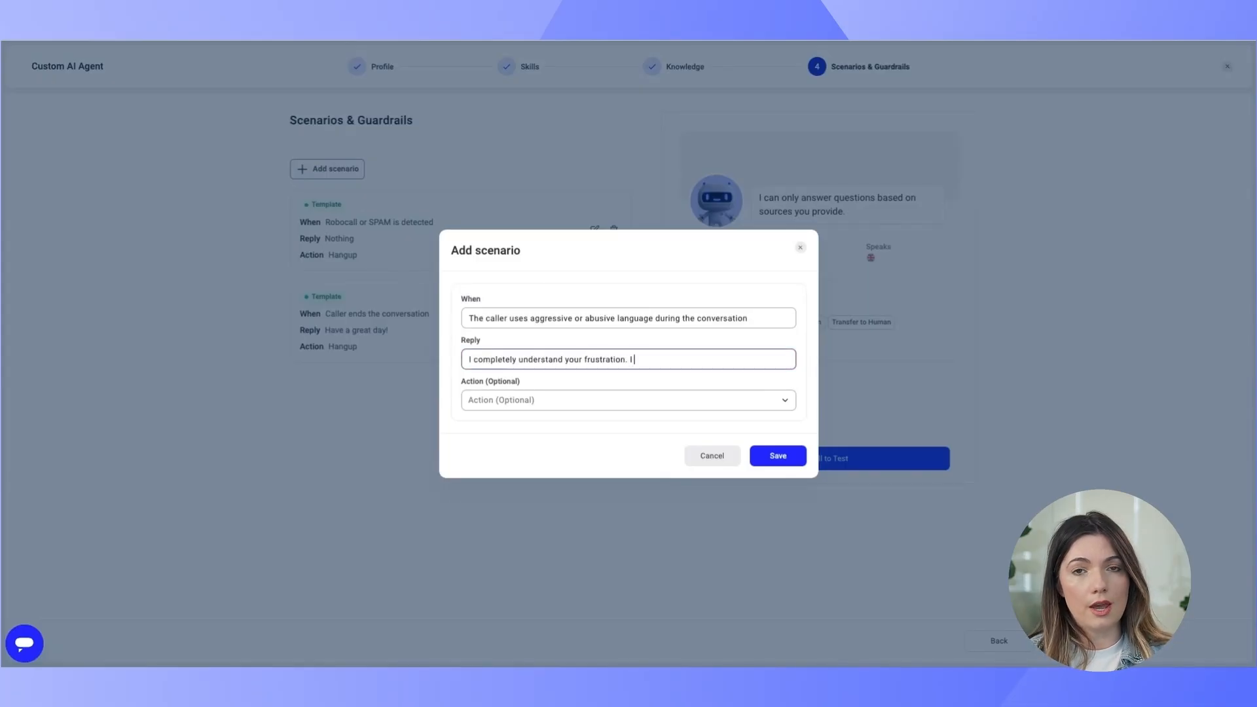
type(" will send a message to raise a ticket.")
Give the abusive-language scenario a Send SMS action from the US sender number with the message "Raise your ticket here: LINK" and save it.
left_click(575, 401)
left_click(553, 426)
left_click(622, 379)
left_click(523, 406)
left_click(521, 422)
type("Raise your ticket here: LINK")
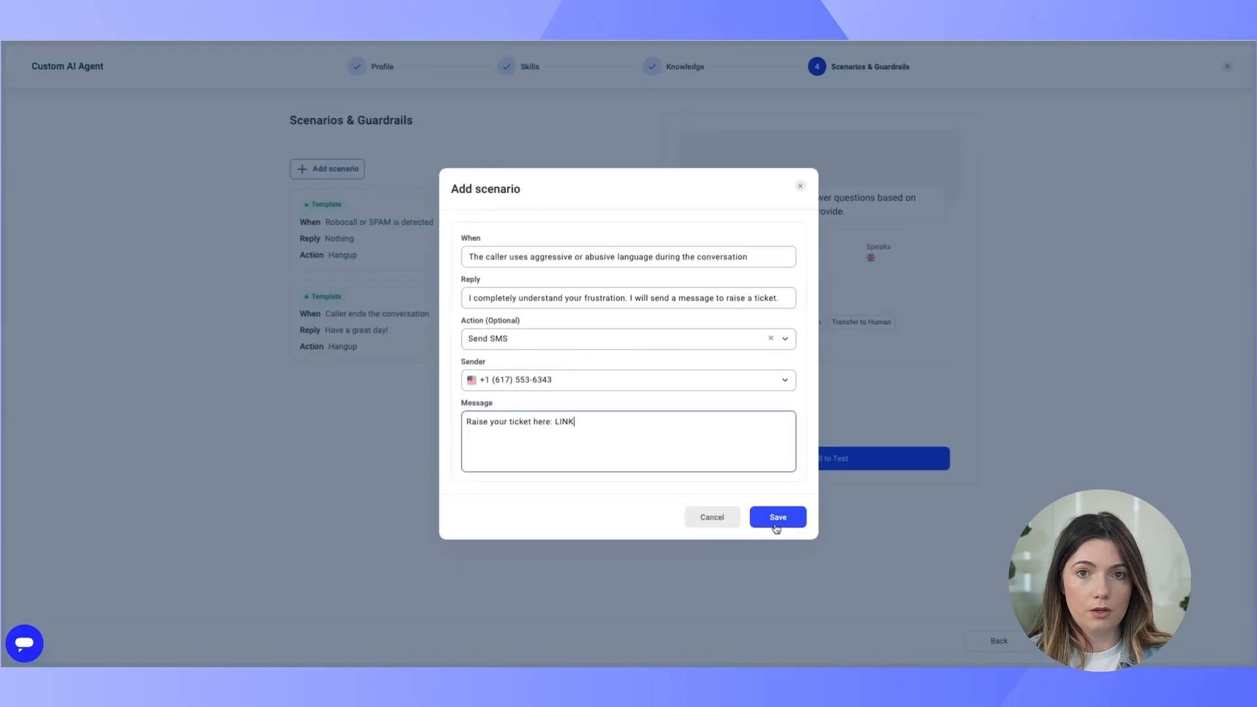
left_click(776, 517)
Add a scenario for "The caller asks the agent to make a promise, issue a refund directly, or do something outside of answering support questions".
left_click(329, 168)
left_click(551, 317)
key("ctrl+v")
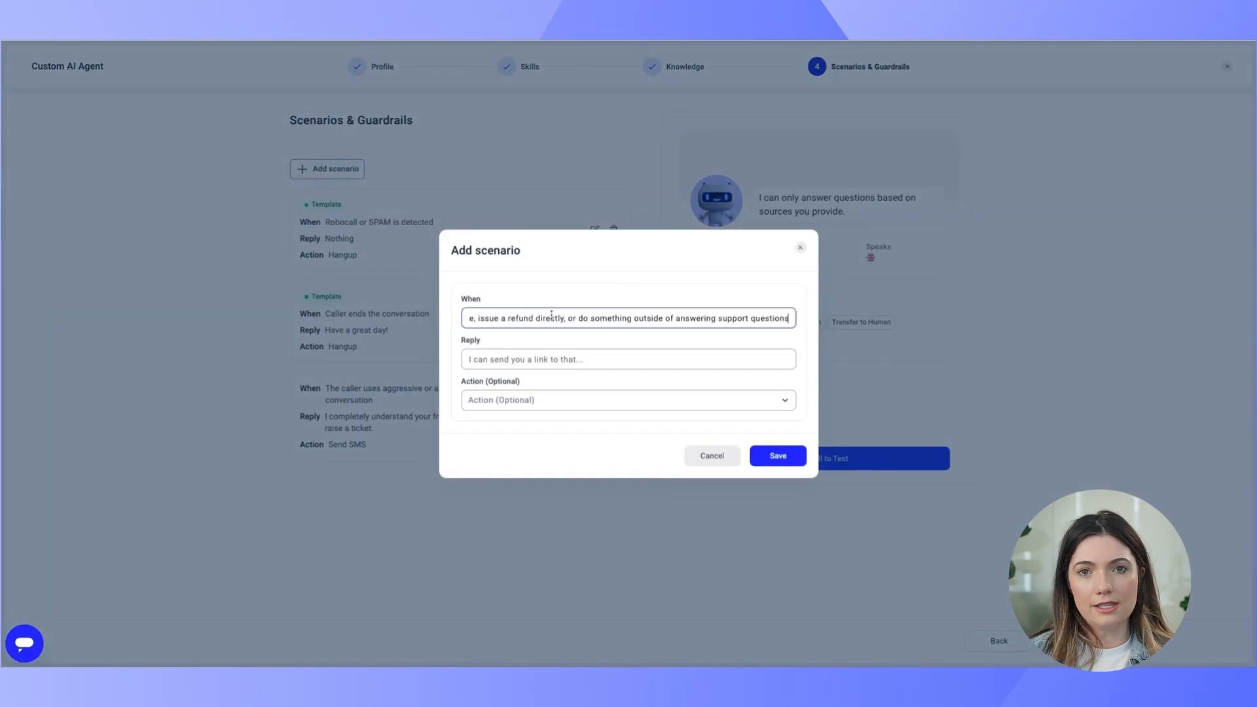
Set the scenario's reply to "I want to make sure you get the right help with this. I will send a link to see.".
left_click(551, 359)
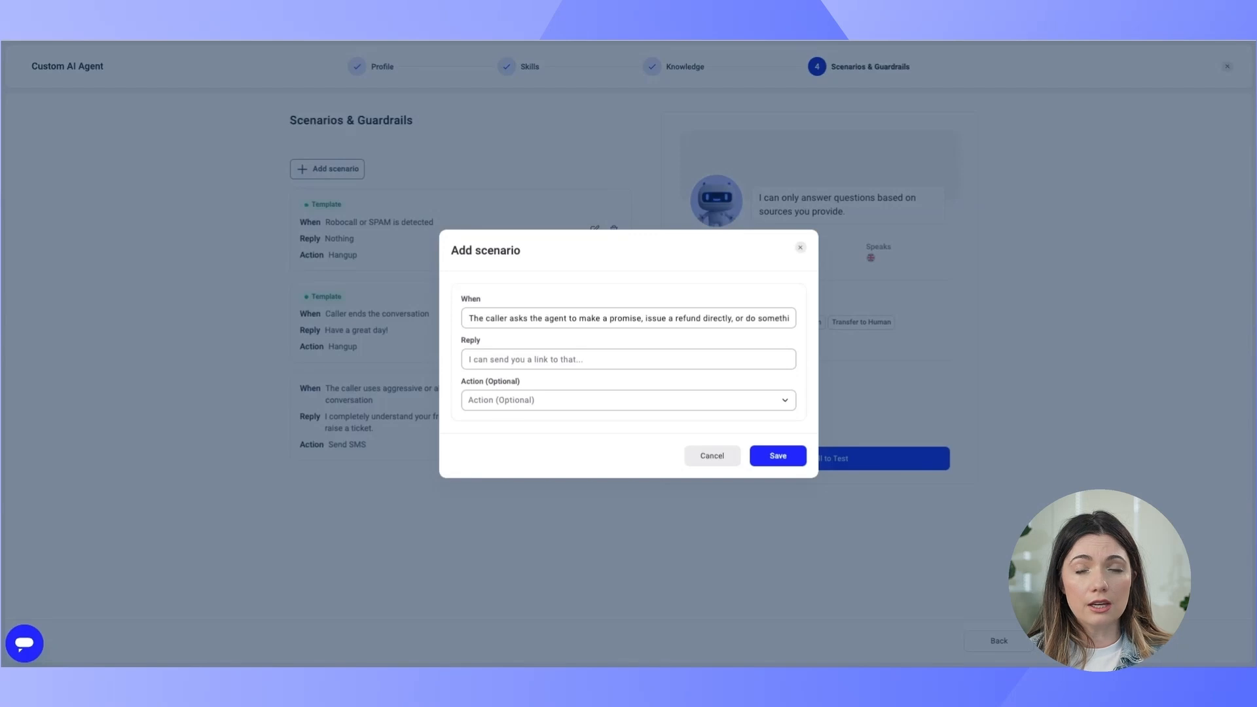
left_click(571, 358)
type("I want to make sure you get the right help with this.")
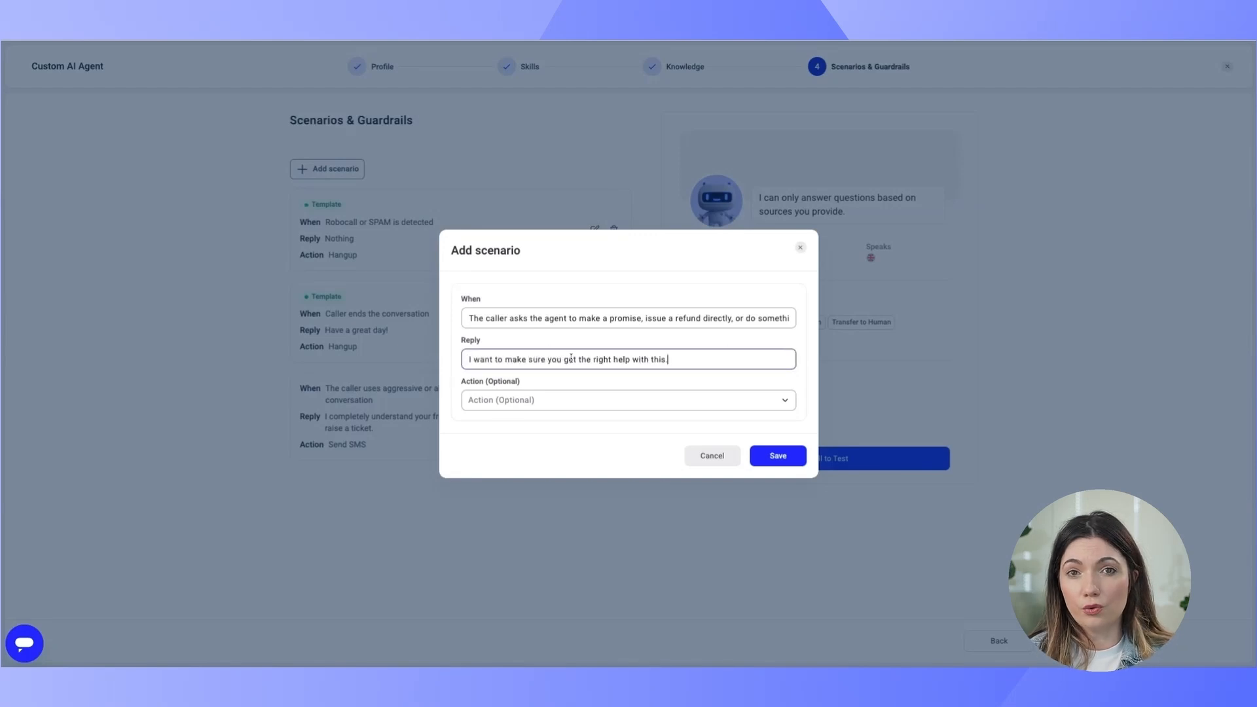
type("I will send a link to see.")
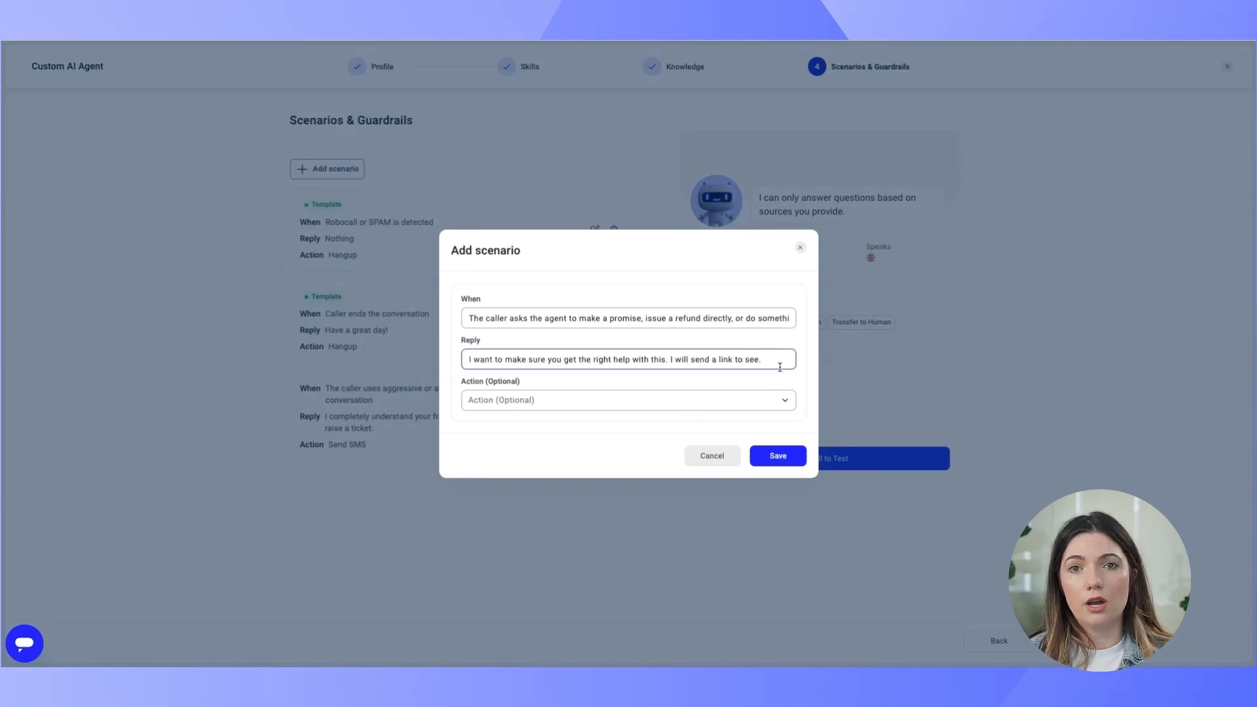
Give the promise-and-refund scenario a Send SMS action with a sender number and the message "Link to and refund.", and save it.
left_click(765, 400)
left_click(663, 448)
left_click(626, 379)
left_click(626, 419)
left_click(615, 432)
type("Link to and refund.")
left_click(796, 522)
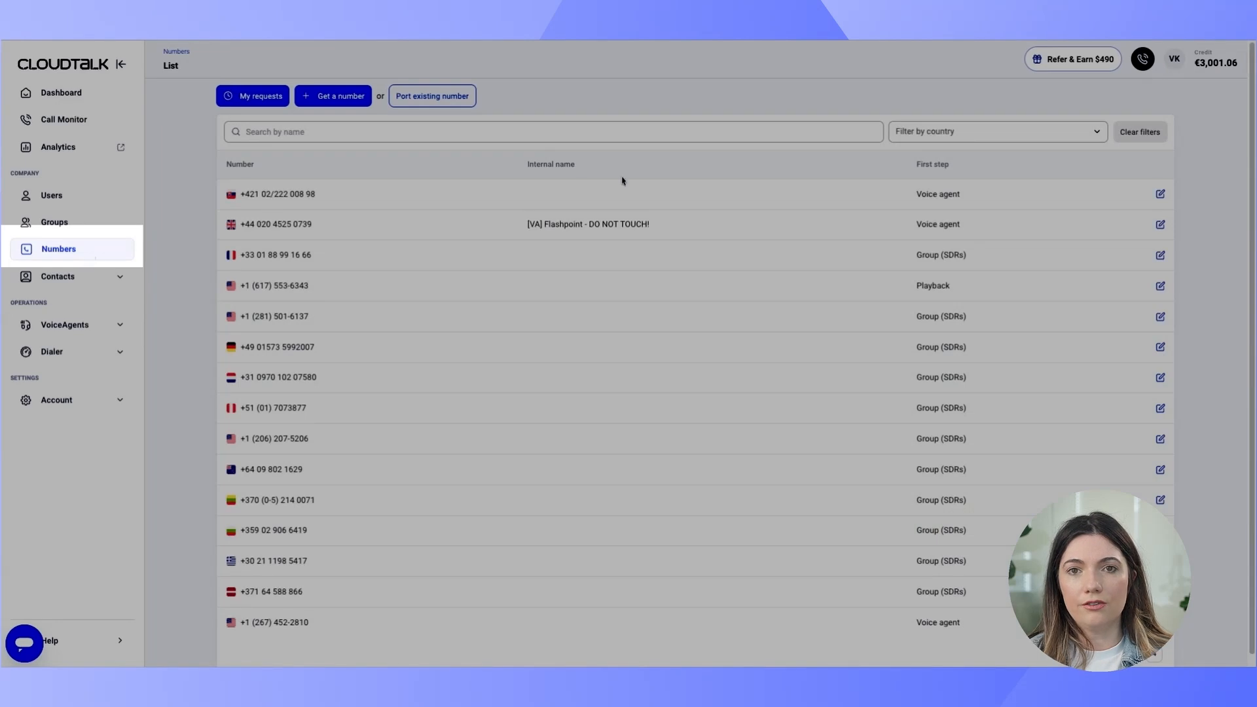
Add a Voice agent action using Novabox Support Agent to the call flow of the US number with area code 646.
scroll(1113, 619, "down", 1)
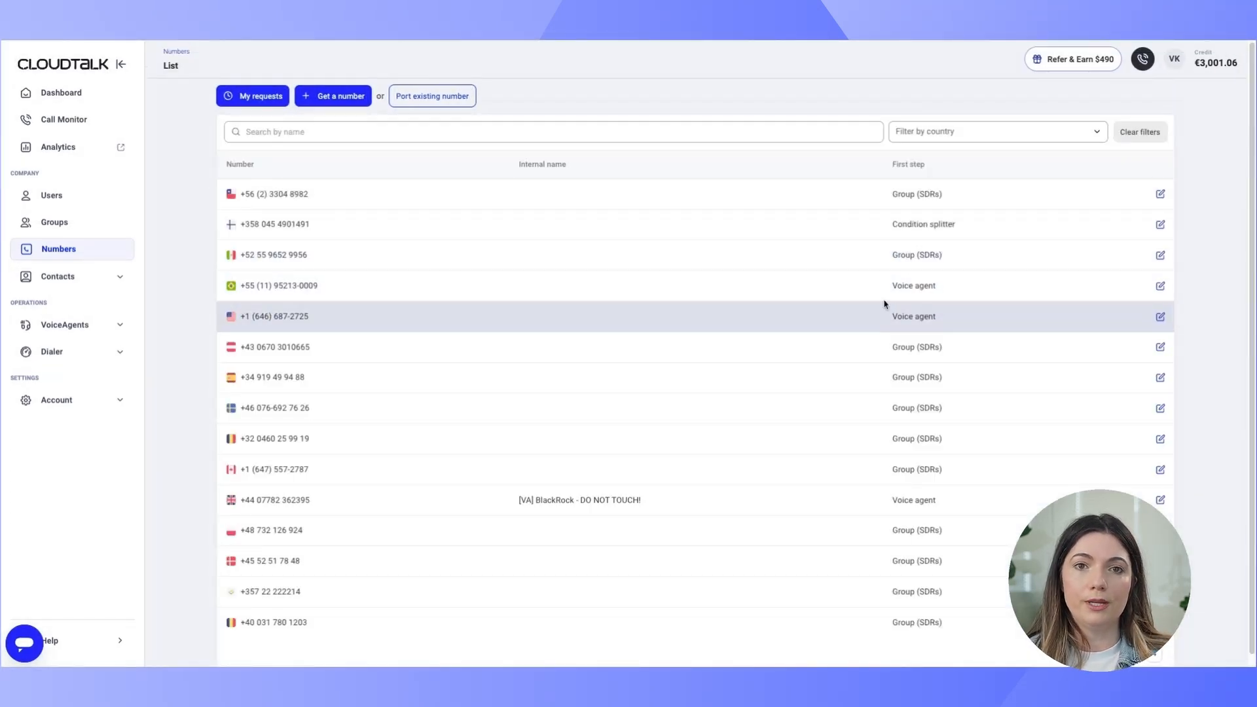
left_click(1160, 317)
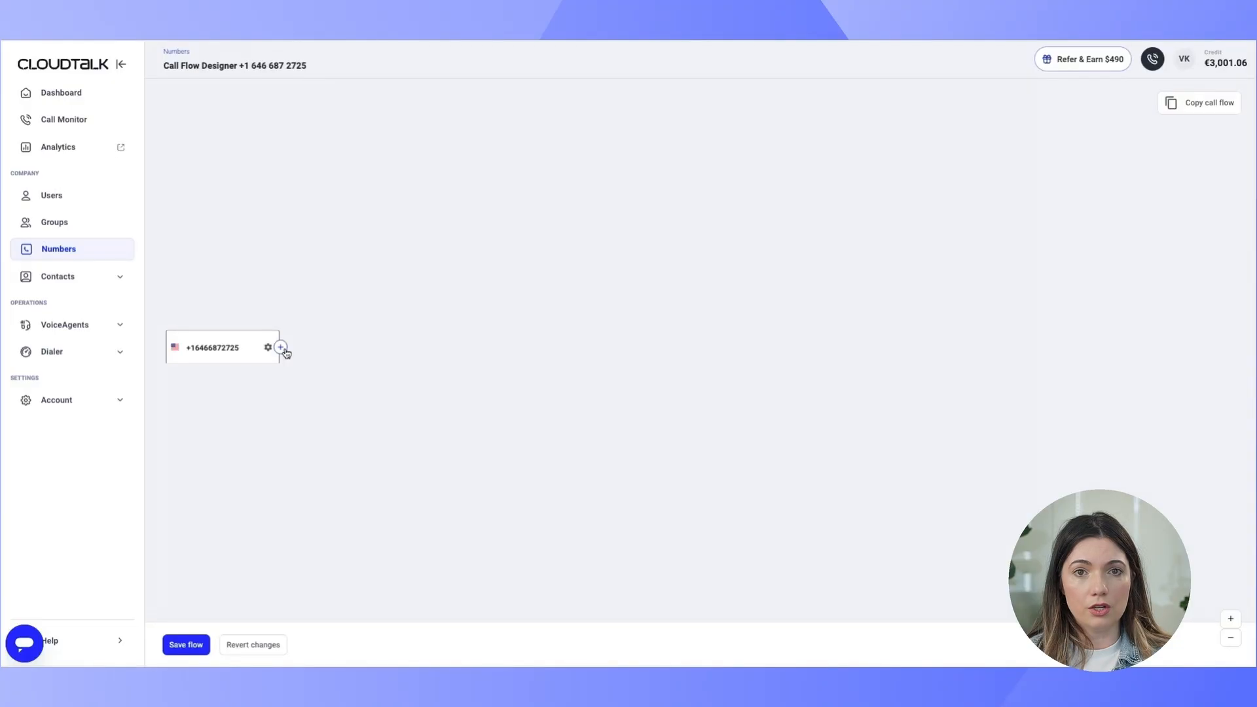
left_click(283, 349)
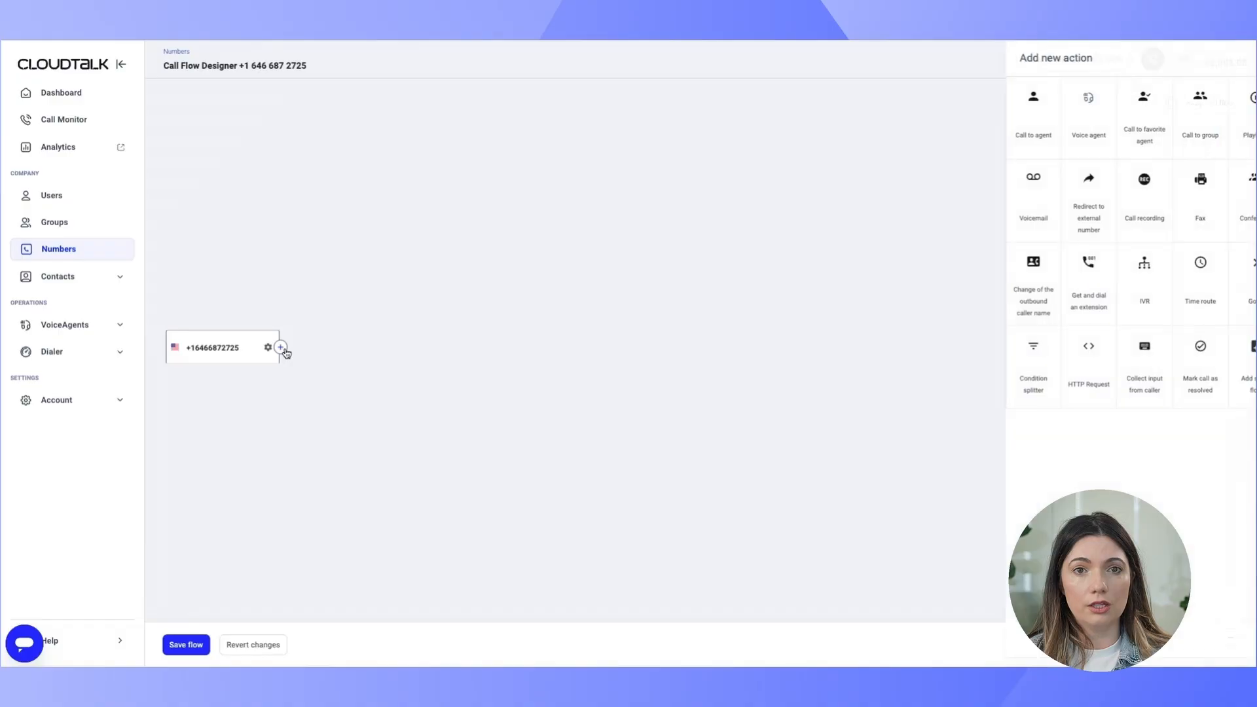
left_click(1069, 133)
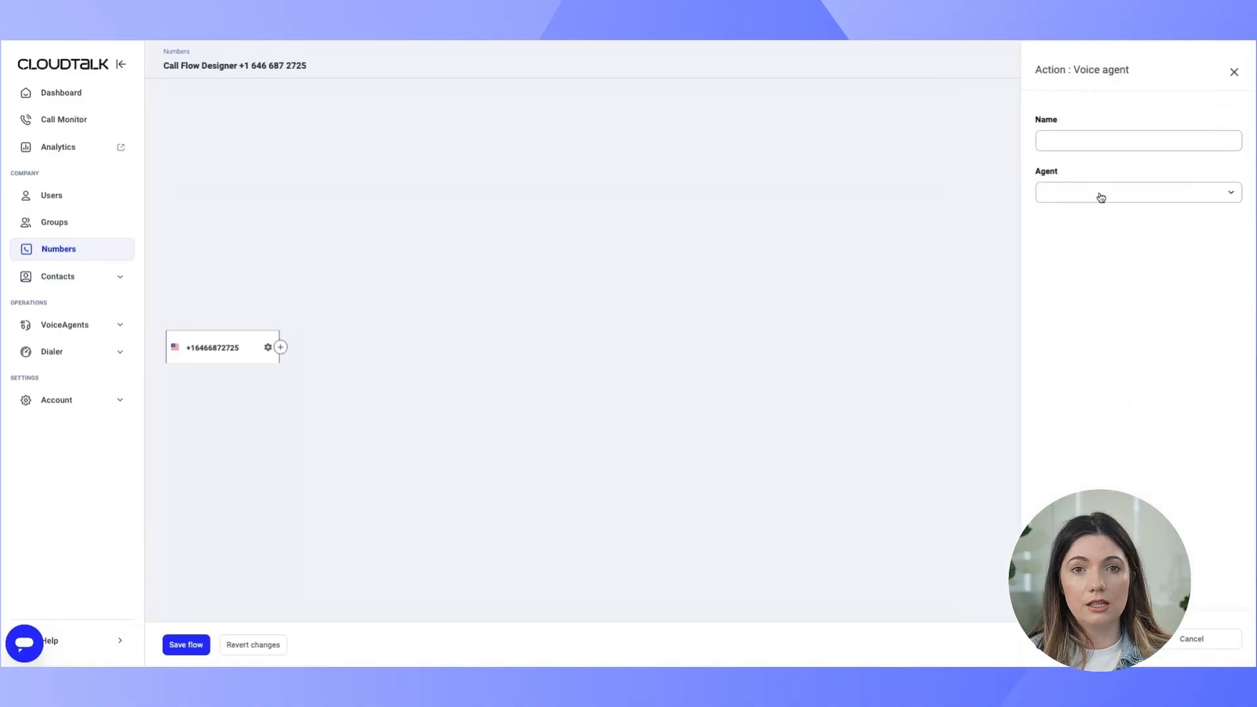
left_click(1101, 198)
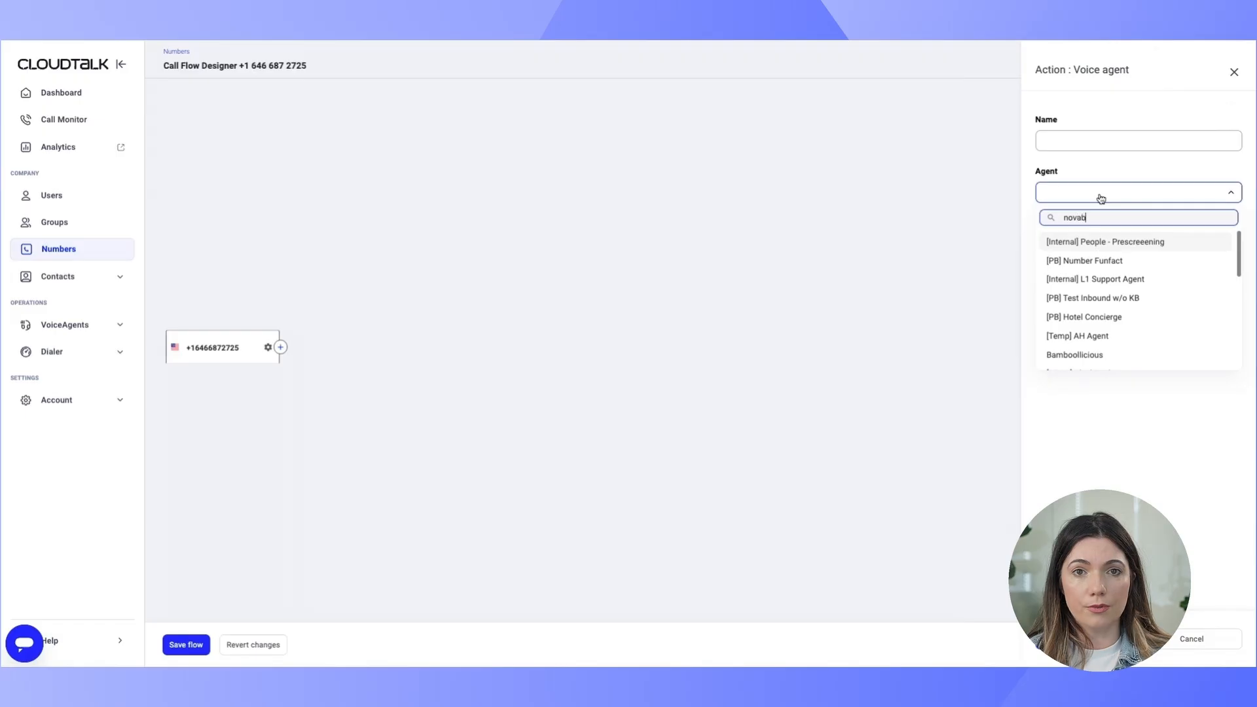
left_click(1131, 267)
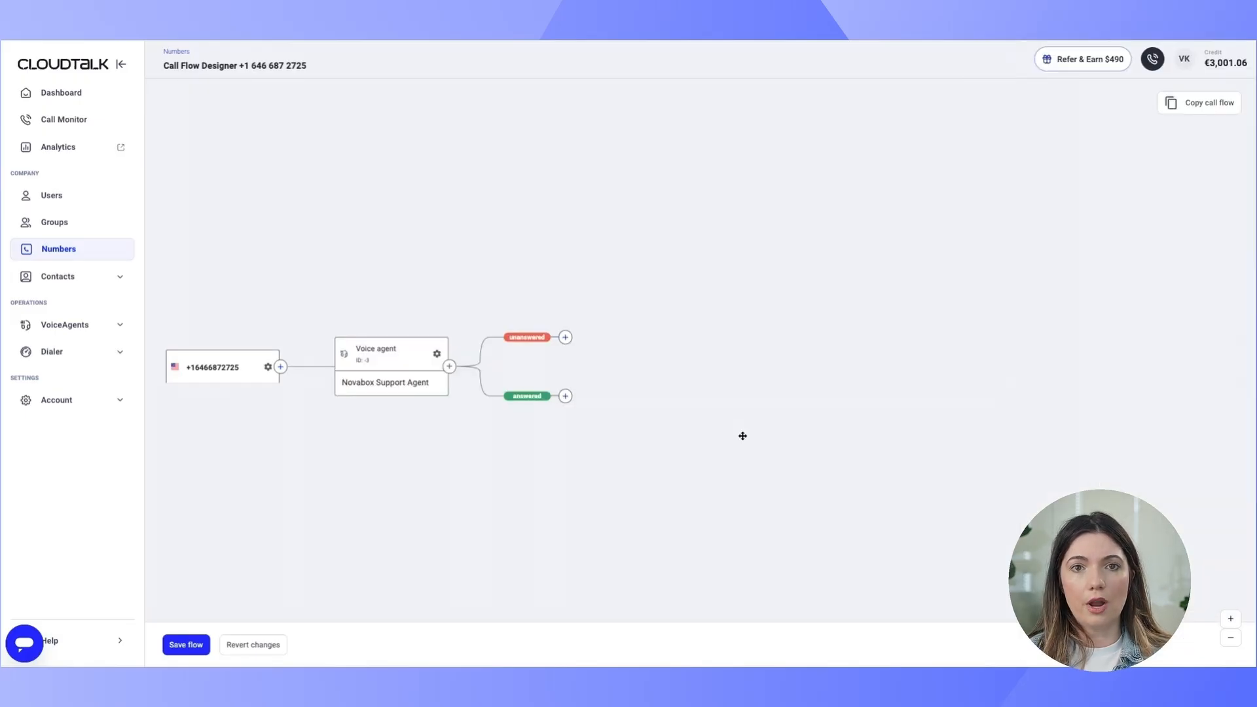
Add a Voicemail action for the FrontDesk group to the voice agent's unanswered branch.
left_click(566, 339)
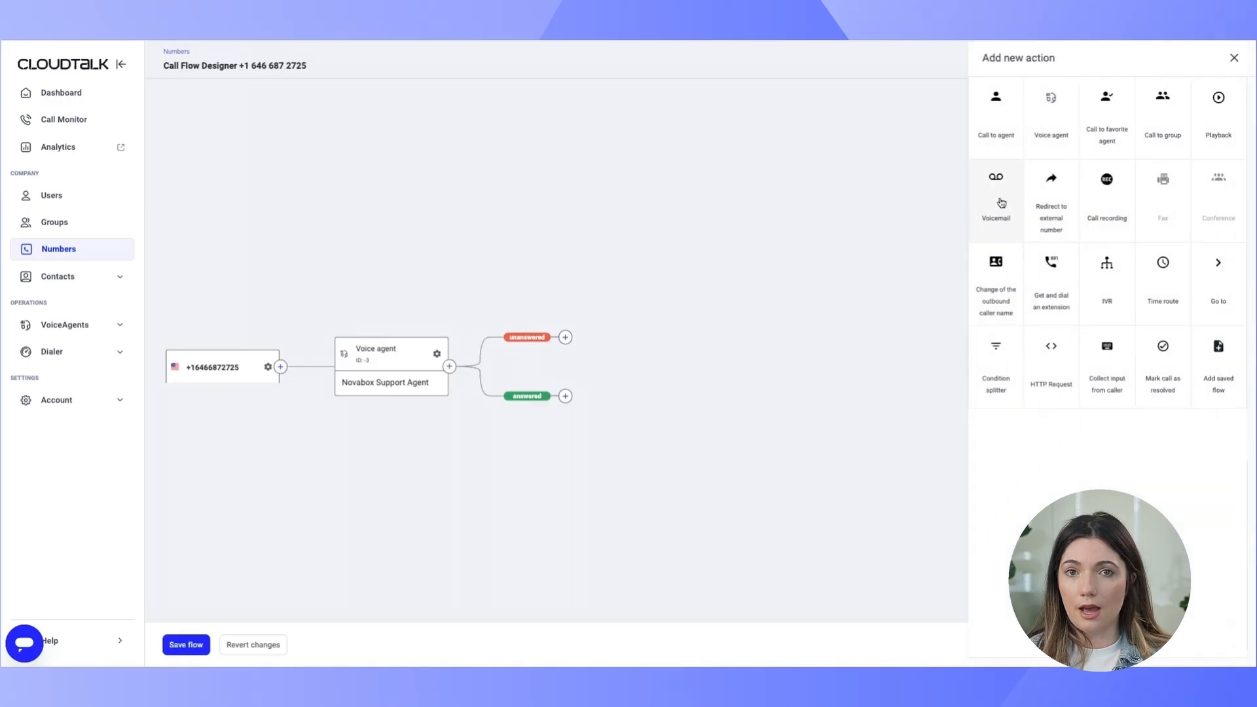
left_click(1001, 203)
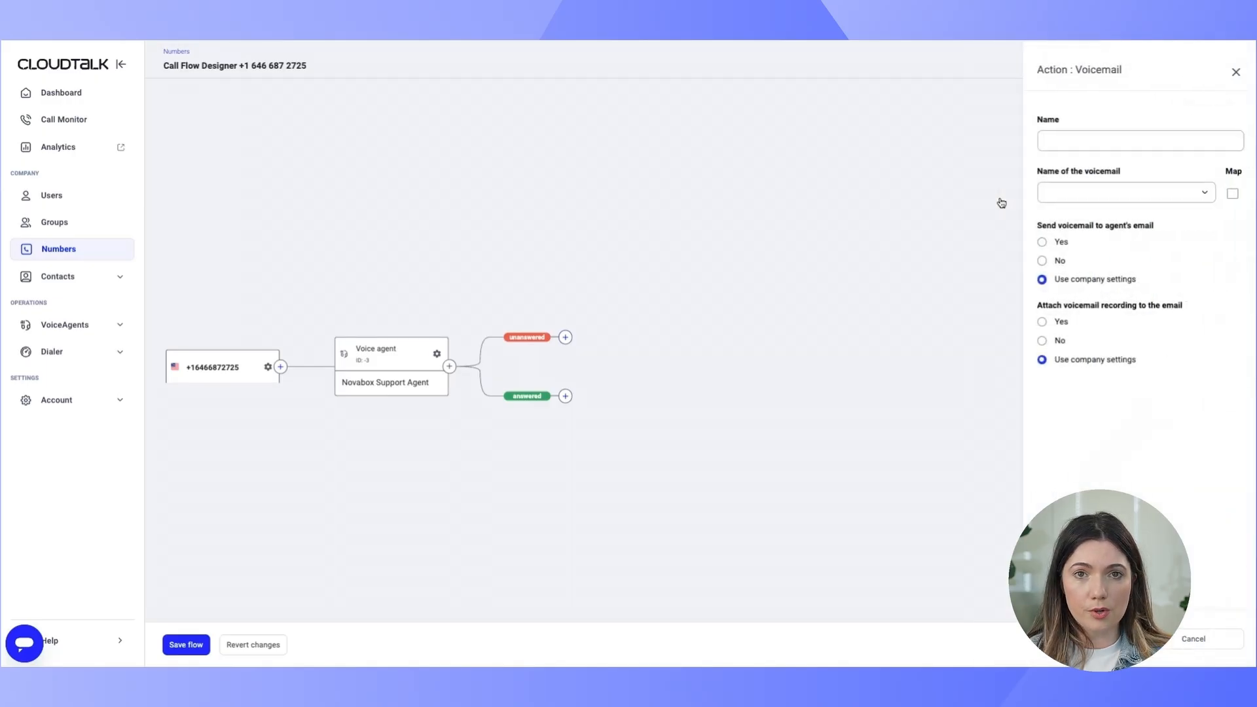
left_click(1135, 197)
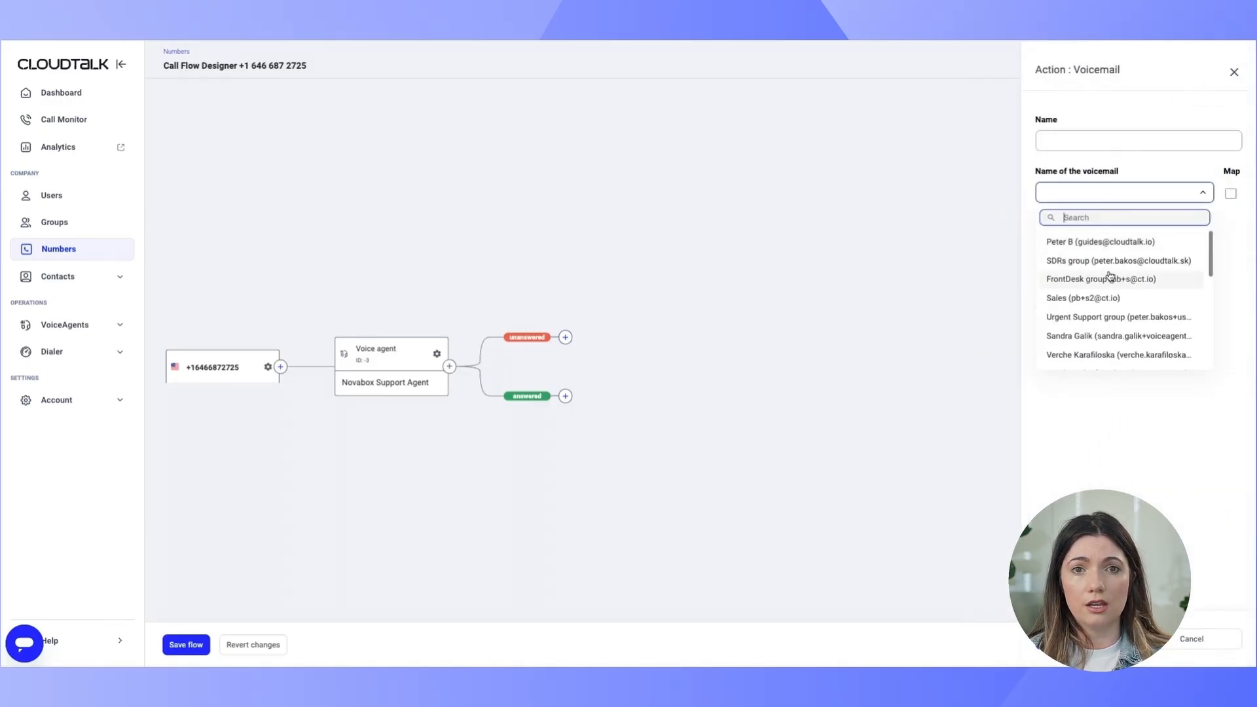
left_click(1110, 278)
left_click(1127, 638)
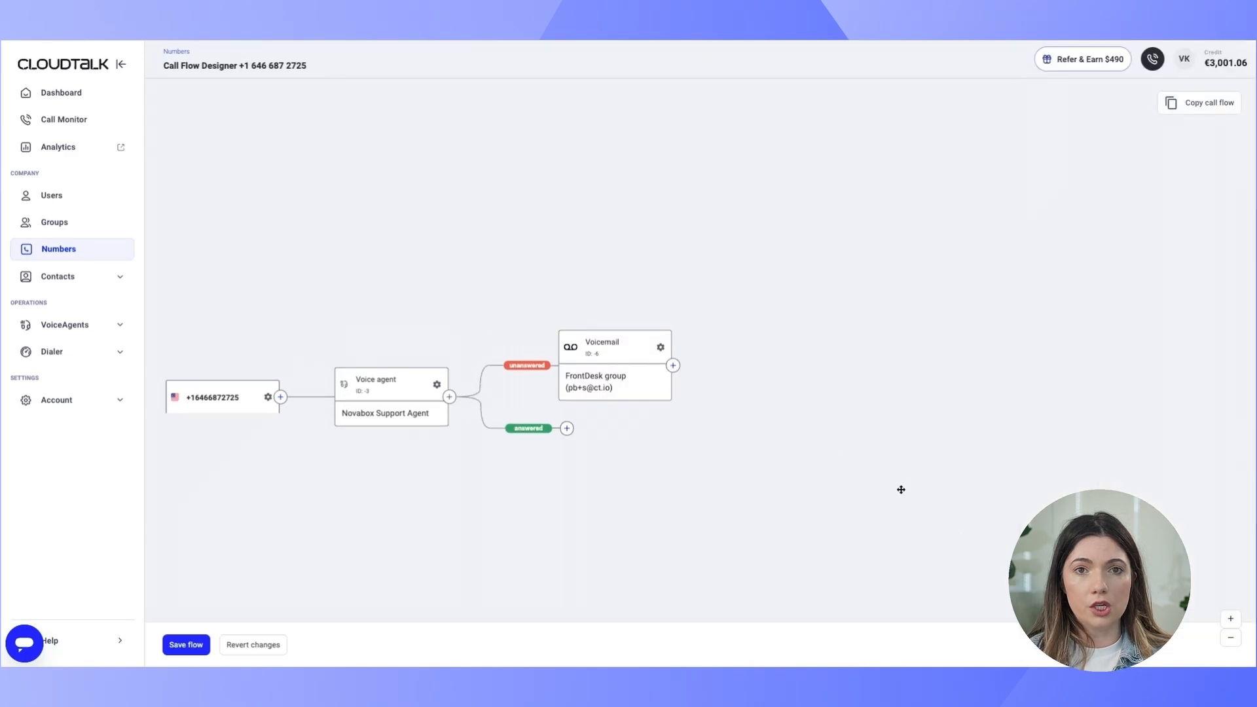
left_click(673, 367)
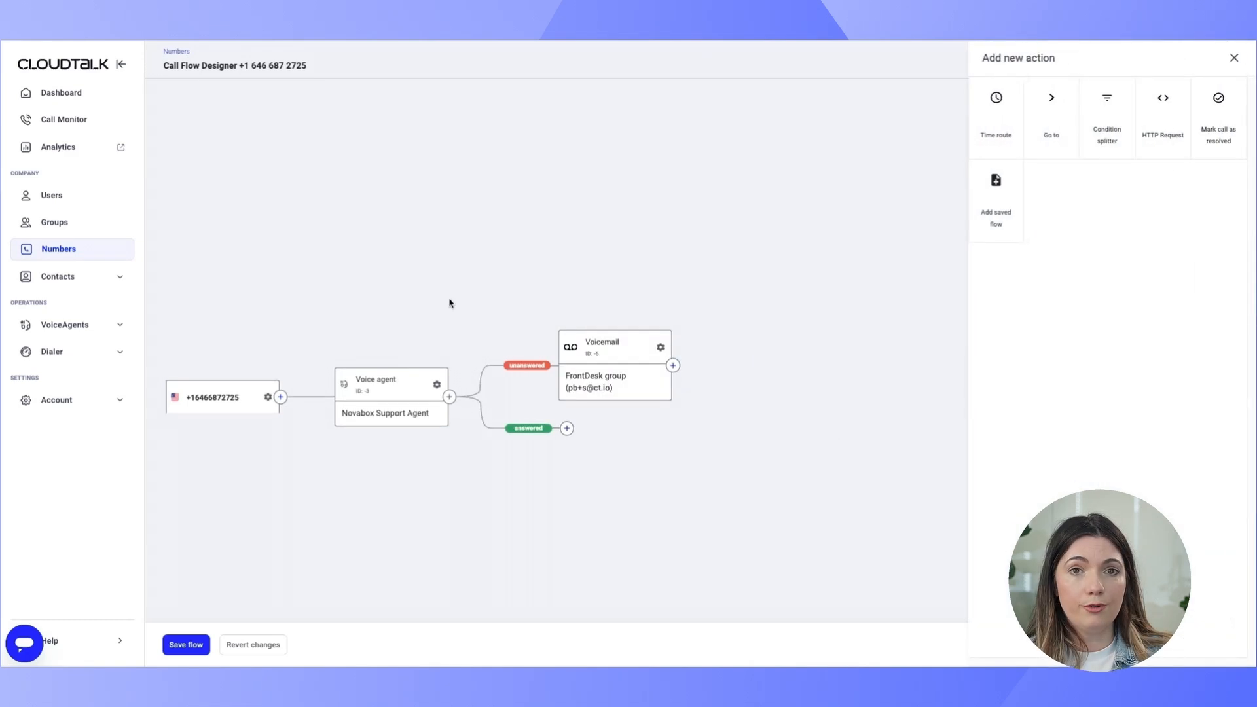
left_click(451, 402)
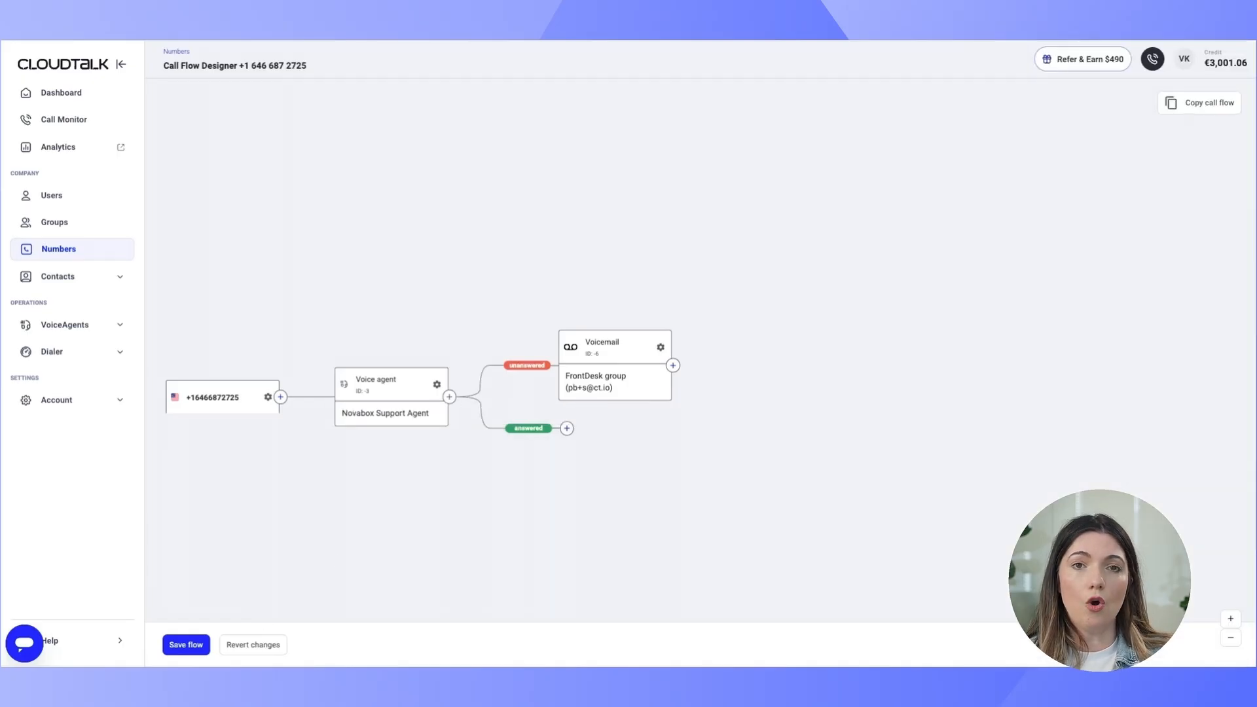
Open the Novabox Support Agent from the VoiceAgents list and start a test of it.
left_click(81, 325)
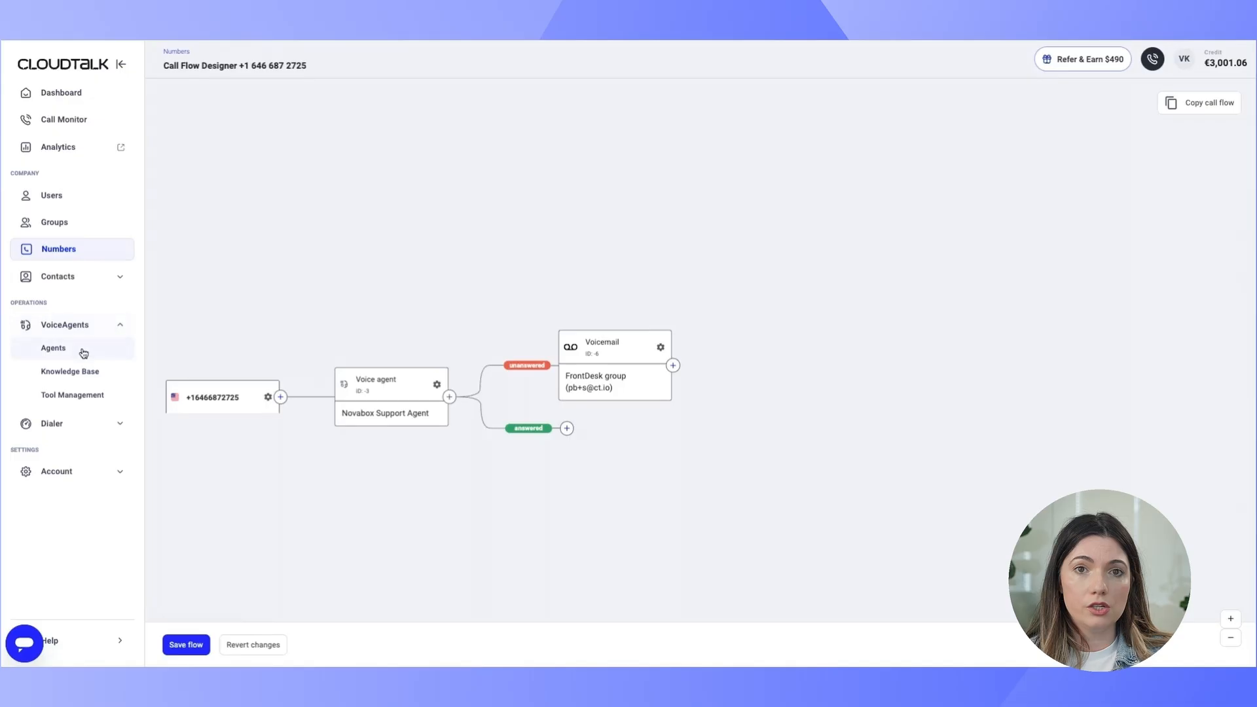
left_click(79, 349)
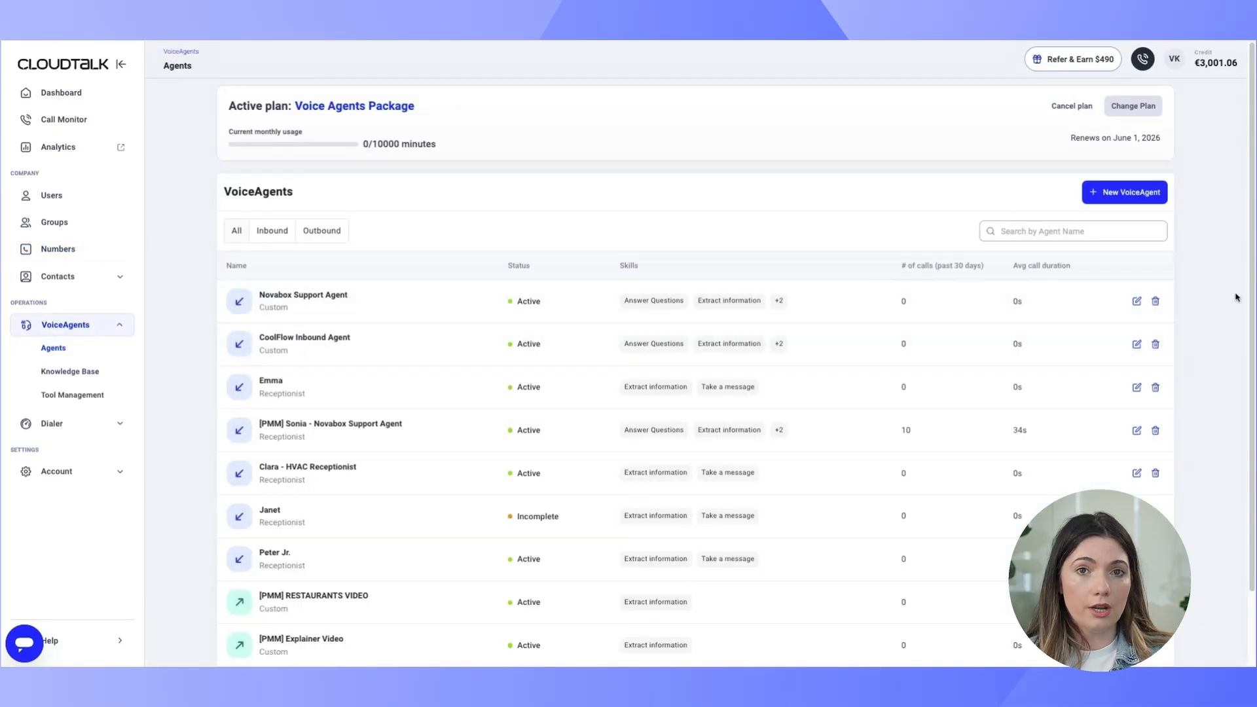
left_click(1136, 301)
left_click(1051, 118)
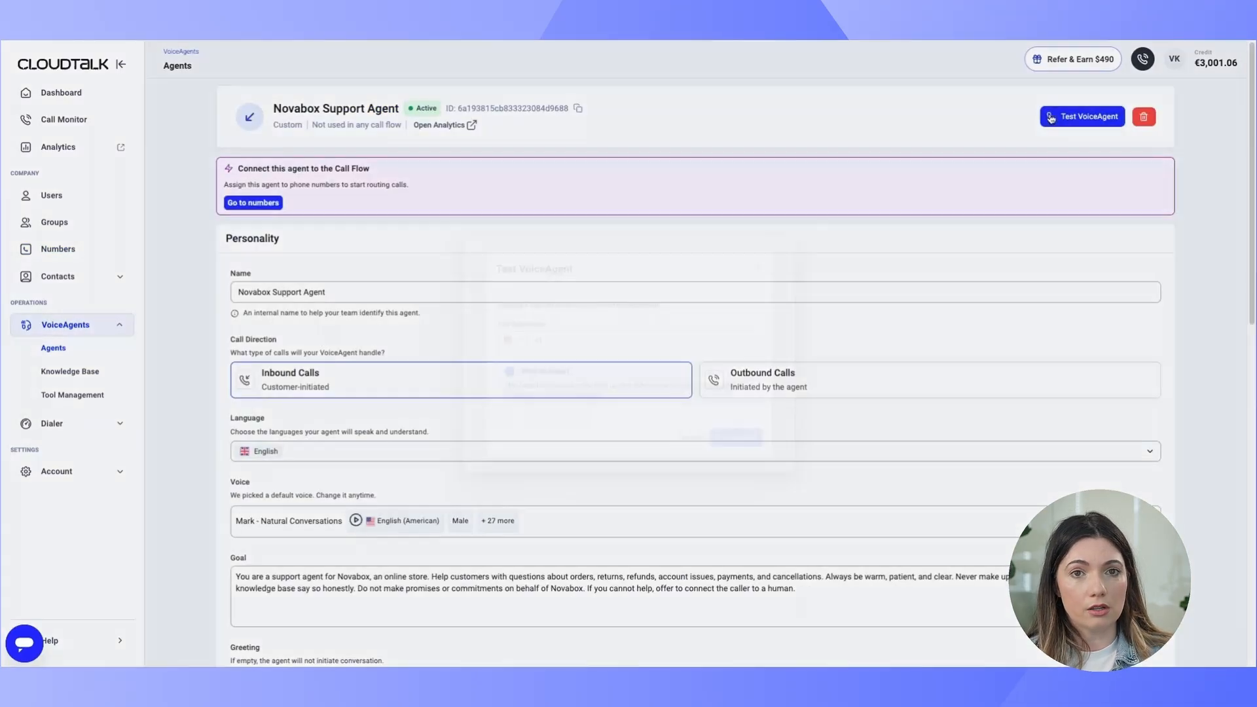